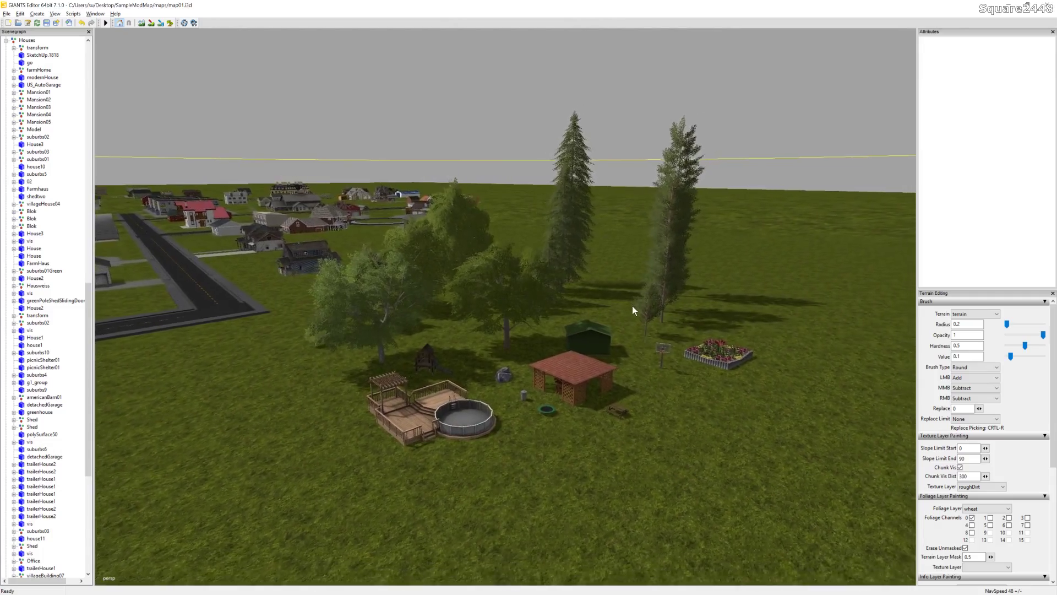
Step: Examine the yard decorations and trees gathered on the open grass, including the pool deck, gazebo, playground, shed and flower bed
right_click_drag(629, 311, 664, 265, "alt")
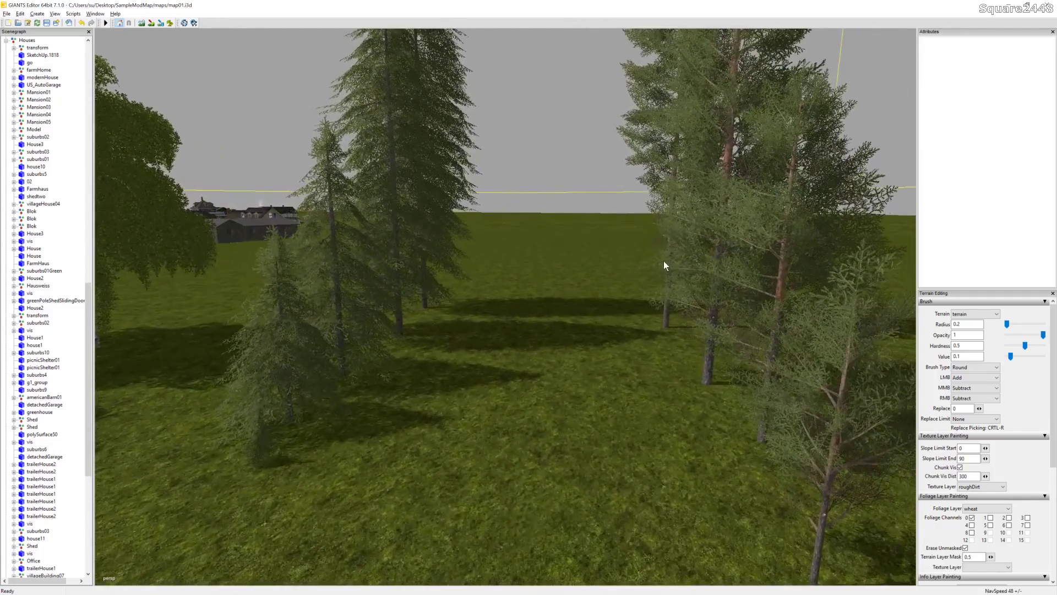
right_click_drag(387, 244, 337, 389, "alt")
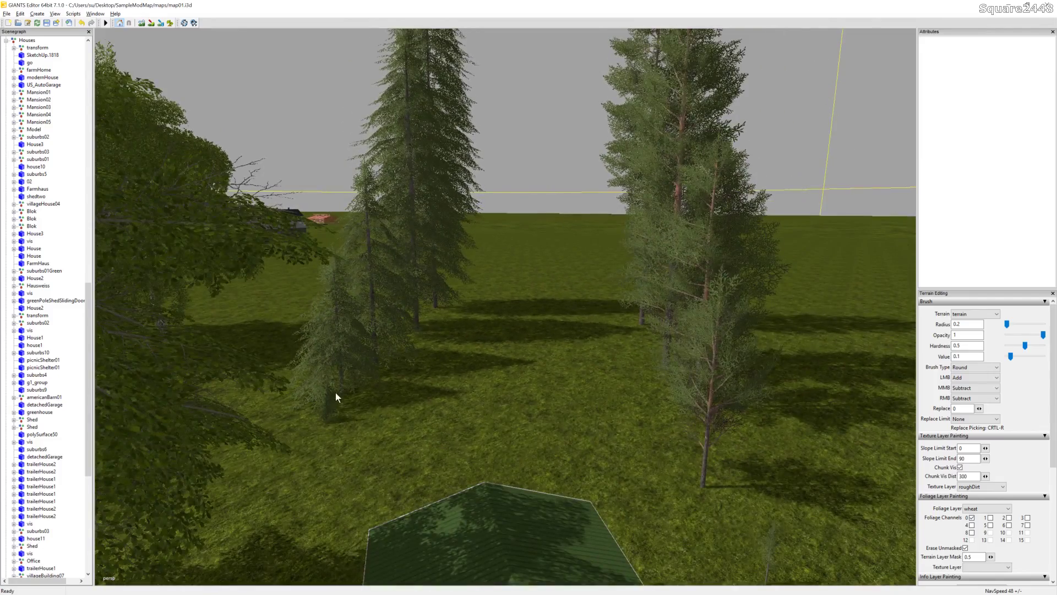
right_click_drag(445, 111, 437, 221, "alt")
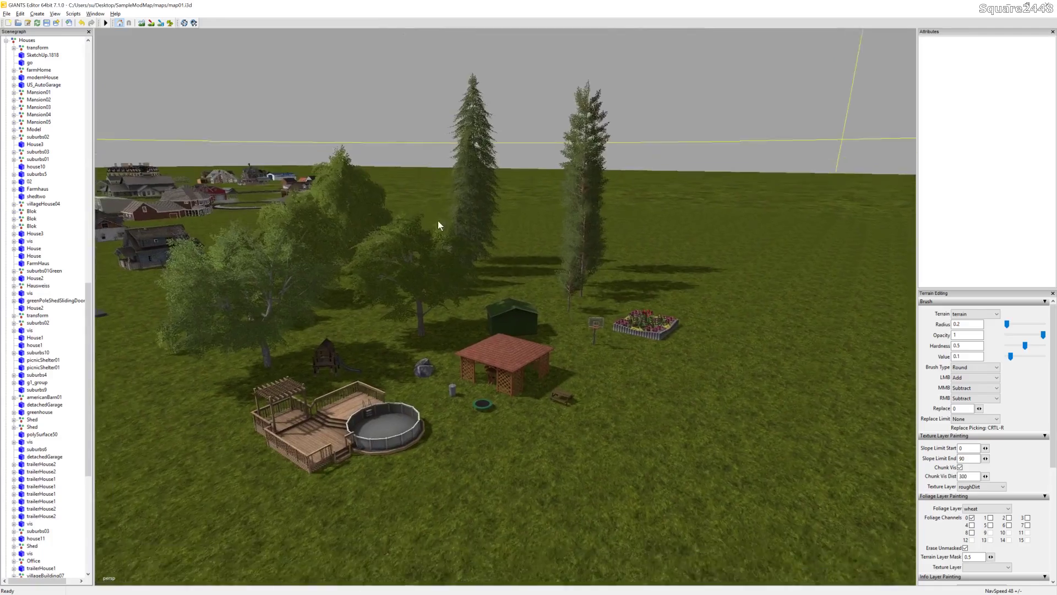
left_click_drag(438, 221, 433, 238, "alt")
right_click_drag(433, 238, 446, 220, "alt")
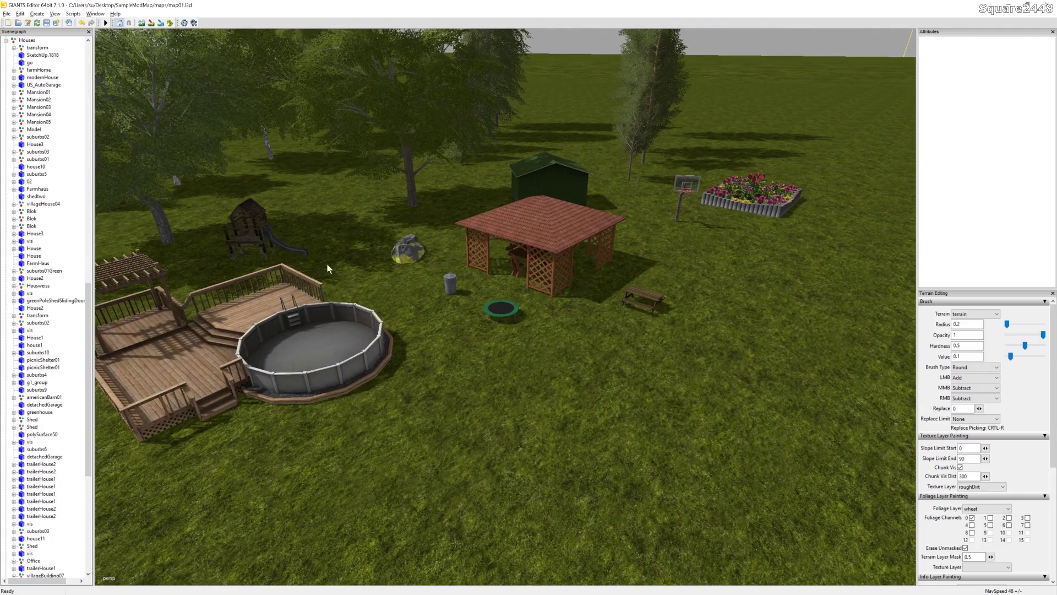
right_click_drag(420, 299, 535, 301, "alt")
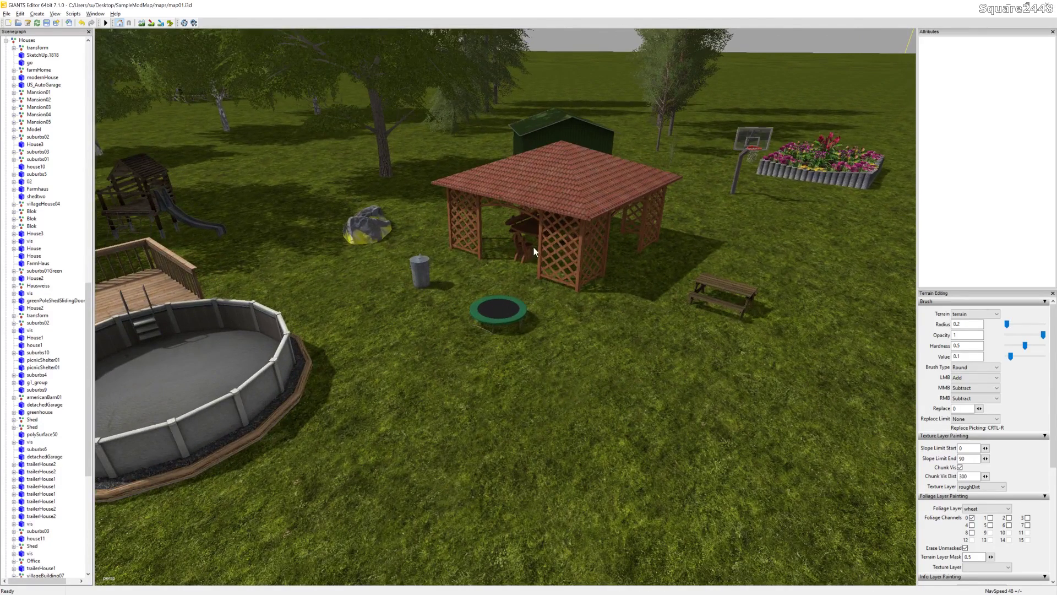
left_click_drag(482, 292, 537, 275, "alt")
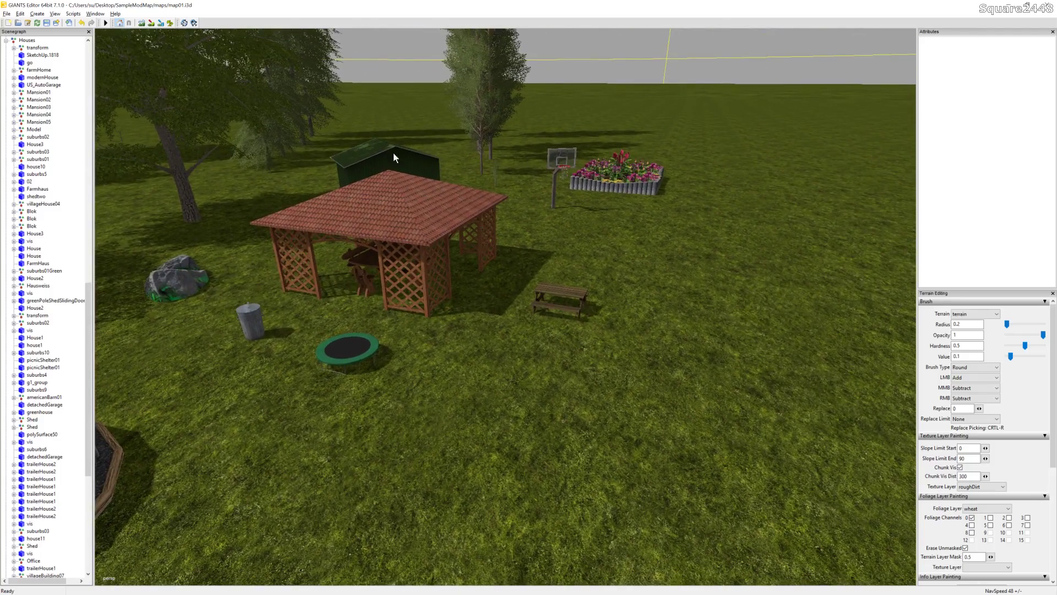
right_click_drag(501, 162, 473, 195, "alt")
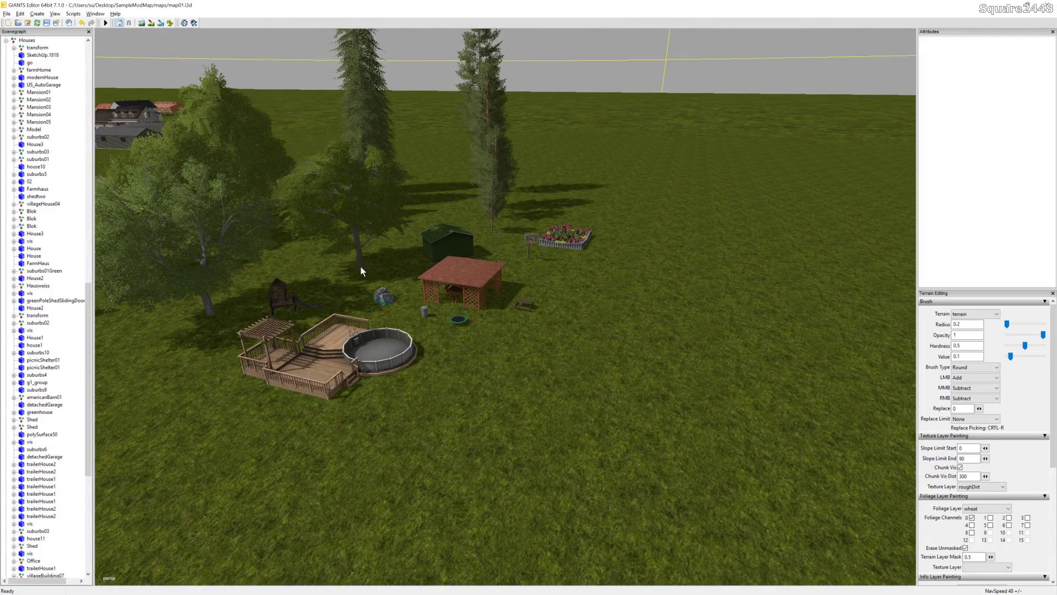
left_click_drag(479, 318, 466, 243, "alt")
Step: Inspect the yard around the red-roofed house from all sides, including the driveway, four-door garage and neighbouring lawns
right_click_drag(467, 244, 456, 261, "alt")
left_click_drag(456, 261, 516, 262, "alt")
right_click_drag(517, 261, 487, 333, "alt")
left_click_drag(486, 333, 392, 313, "alt")
right_click_drag(393, 308, 590, 229, "alt")
left_click_drag(589, 229, 567, 248, "alt")
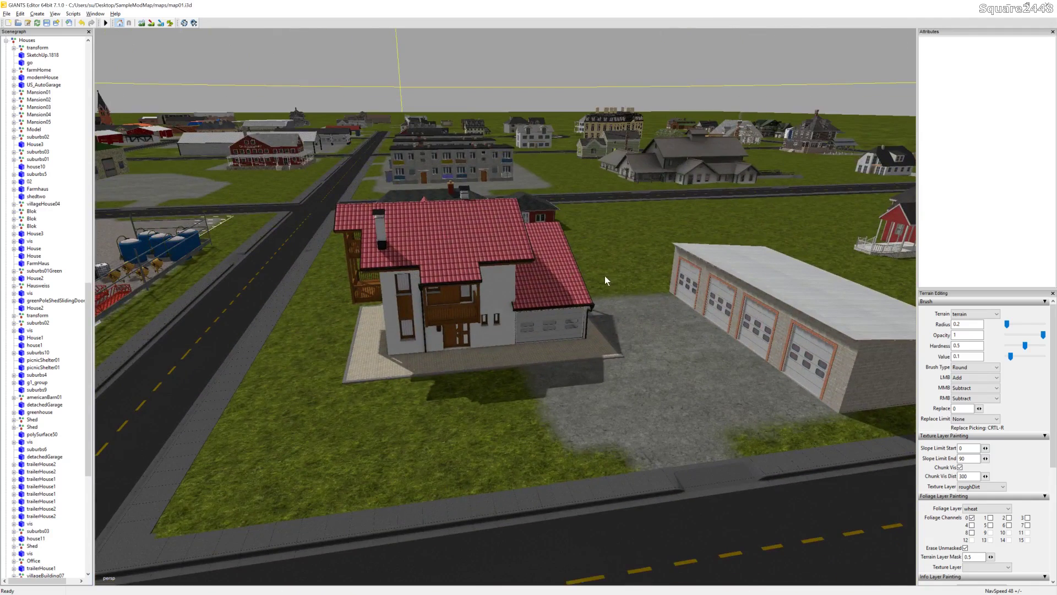
left_click_drag(464, 370, 692, 260, "alt")
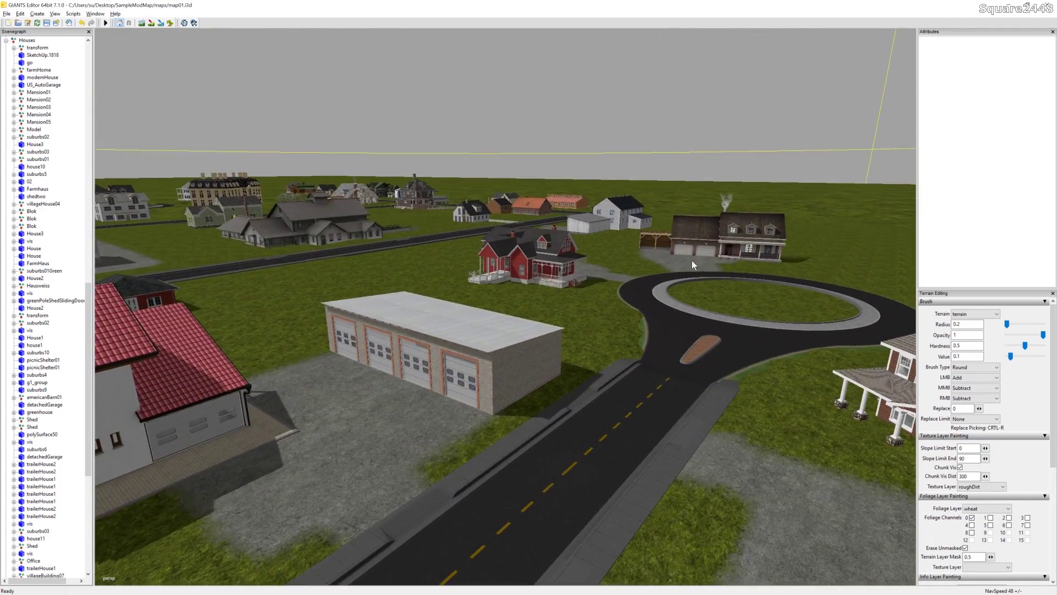
mouse_move(581, 363)
left_mouse_down("alt")
mouse_move(460, 362)
mouse_move(450, 348)
mouse_move(469, 314)
mouse_move(611, 326)
mouse_move(586, 353)
left_mouse_up("alt")
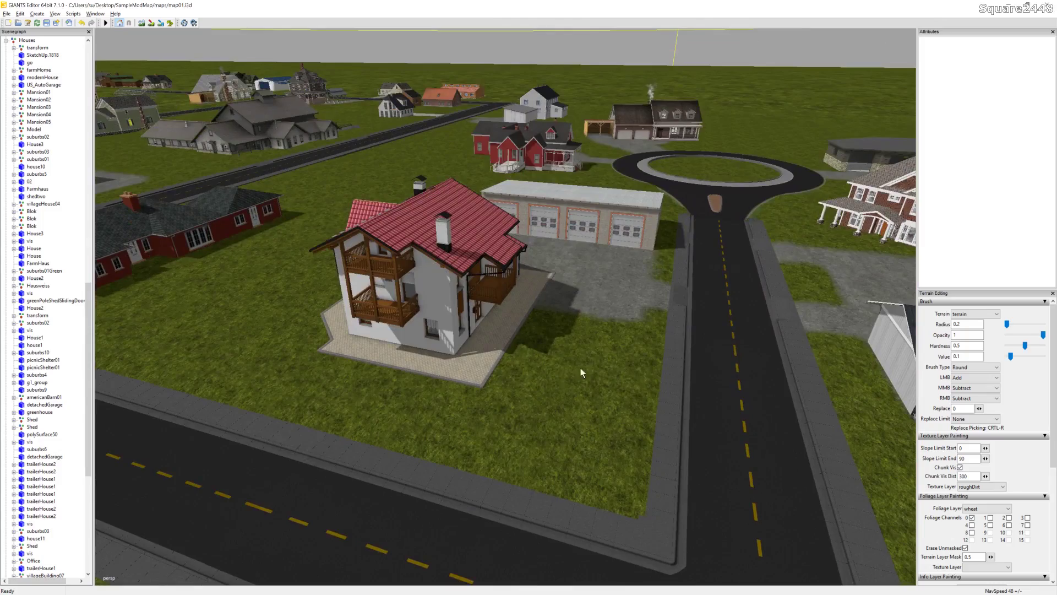
left_click_drag(588, 429, 616, 397, "alt")
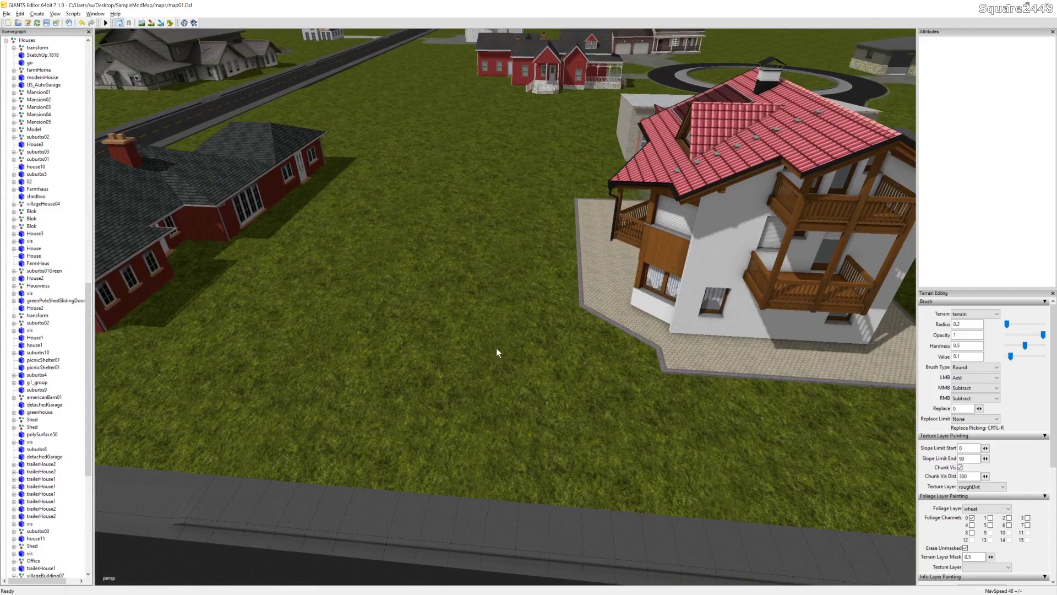
left_click_drag(461, 360, 493, 288, "alt")
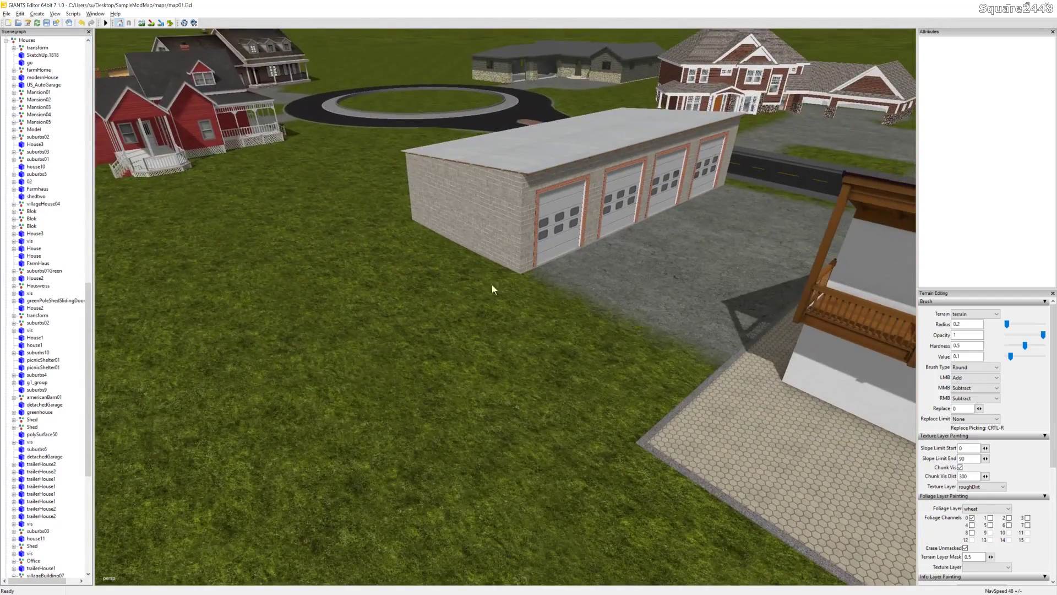
Step: Move the birch_stage3 tree from the tree group onto the red-roofed house's lawn near the road corner
left_click_drag(553, 219, 488, 384, "alt")
right_click_drag(488, 380, 612, 244, "alt")
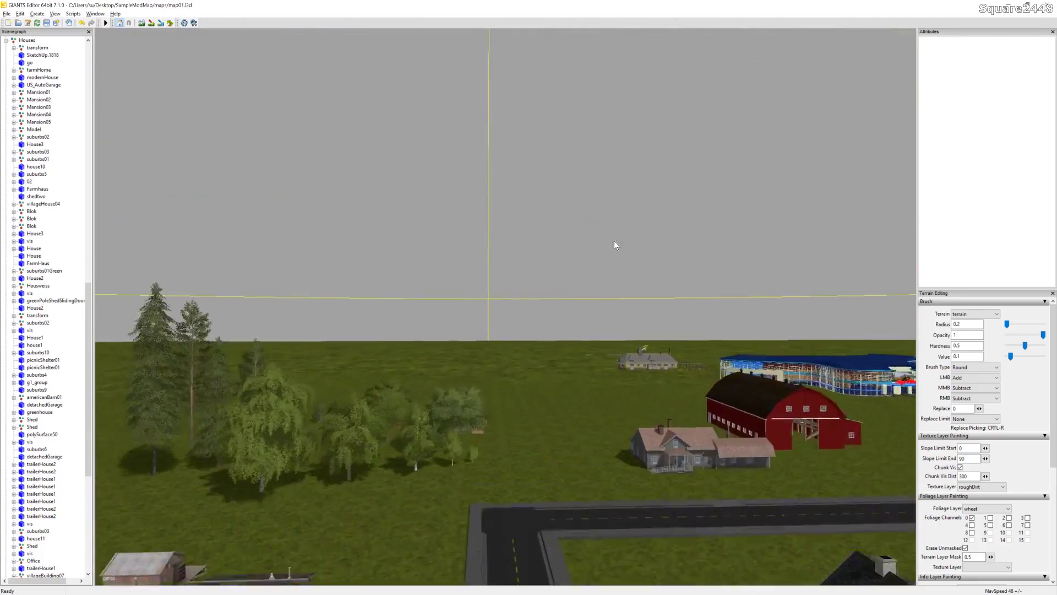
left_click_drag(613, 243, 581, 284, "alt")
right_click_drag(581, 284, 609, 238, "alt")
left_click(558, 278)
right_click_drag(558, 278, 563, 346, "alt")
left_click_drag(564, 346, 306, 359, "alt")
right_click_drag(307, 359, 398, 301, "alt")
left_click_drag(399, 302, 482, 325, "alt")
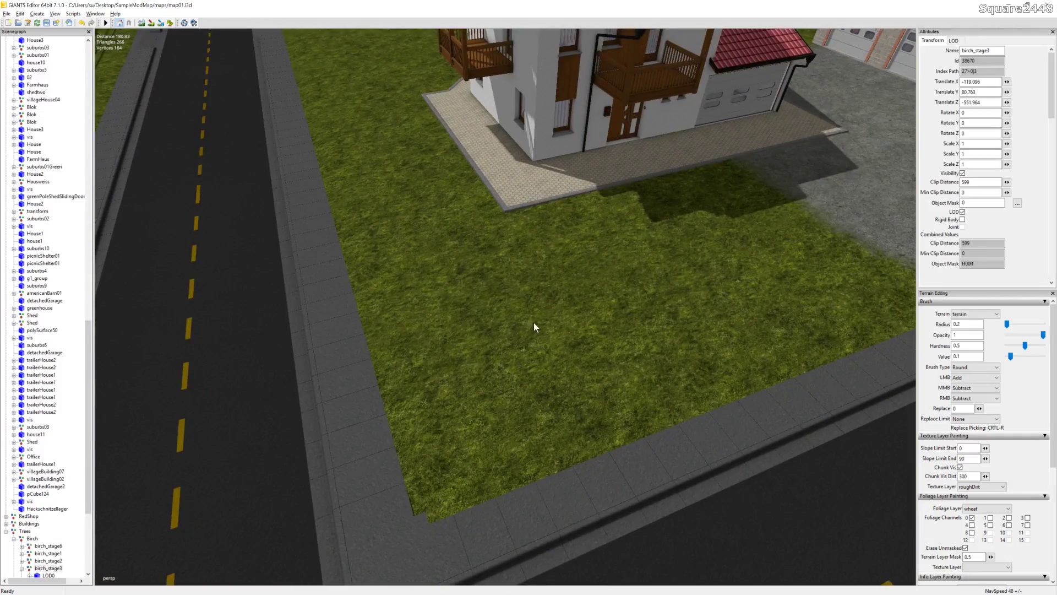
key("ctrl+b")
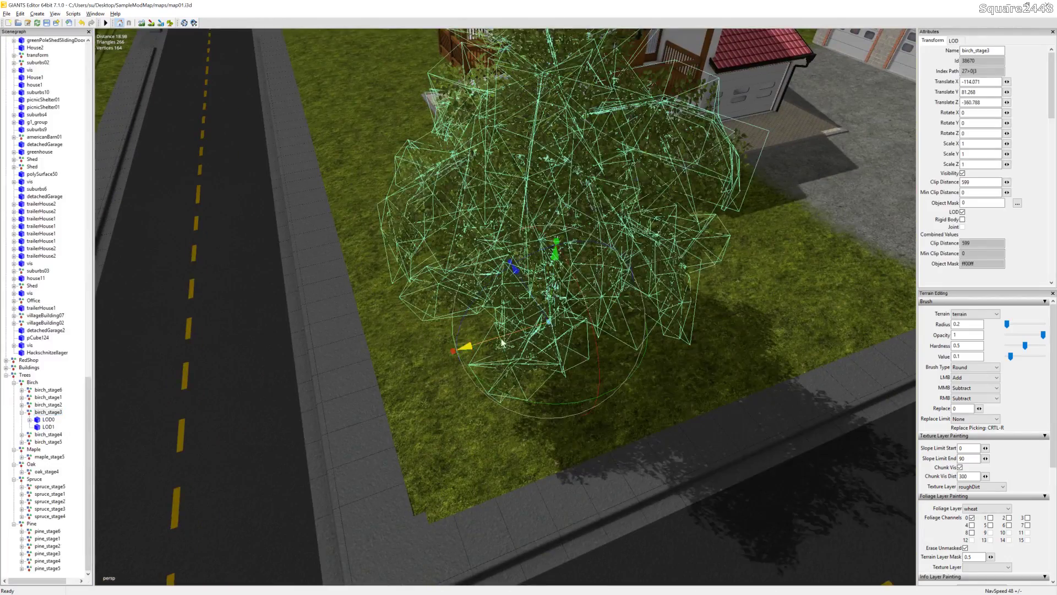
Step: Shift the corner birch slightly along its Z axis to about -359.83
left_click_drag(502, 343, 471, 280, "alt")
key("f")
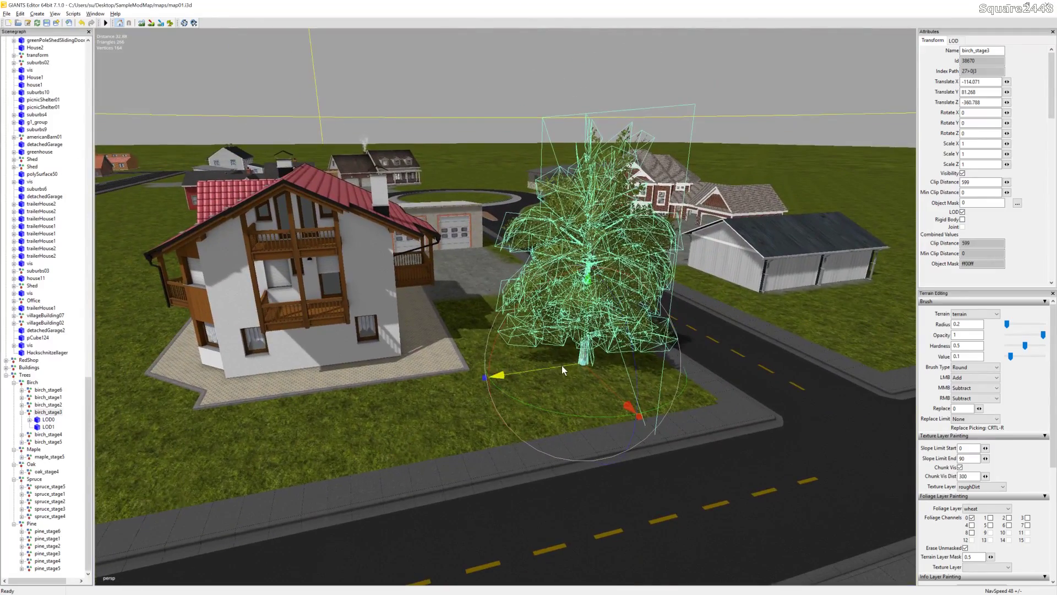
left_click_drag(562, 366, 562, 393)
Step: Duplicate the birch and place the copy on the back lawn beside the four-door garage, then deselect it
key("ctrl+d")
left_click(555, 388, "ctrl+shift")
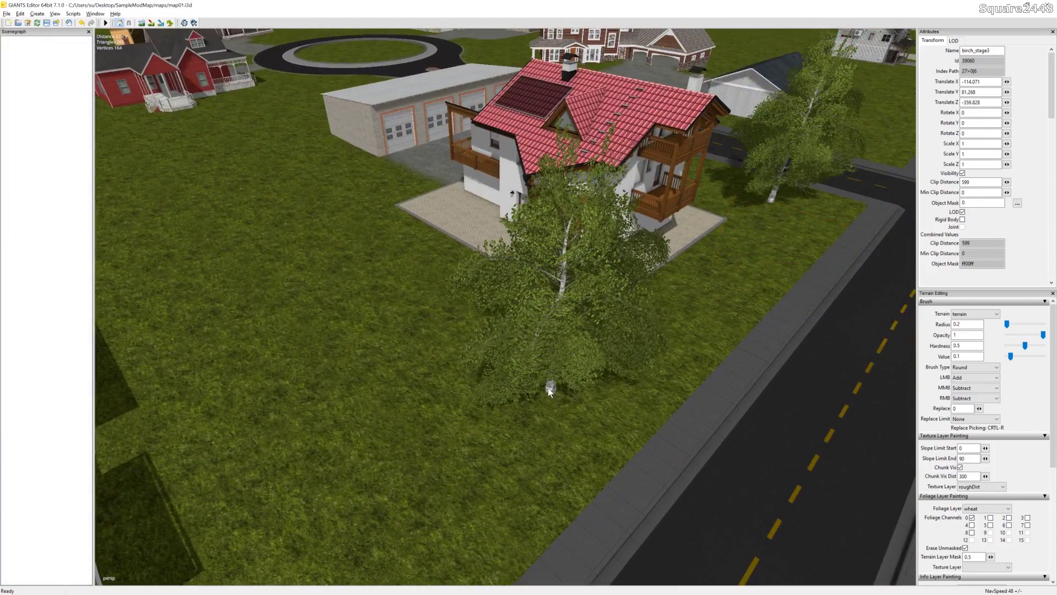
left_click_drag(569, 405, 346, 272)
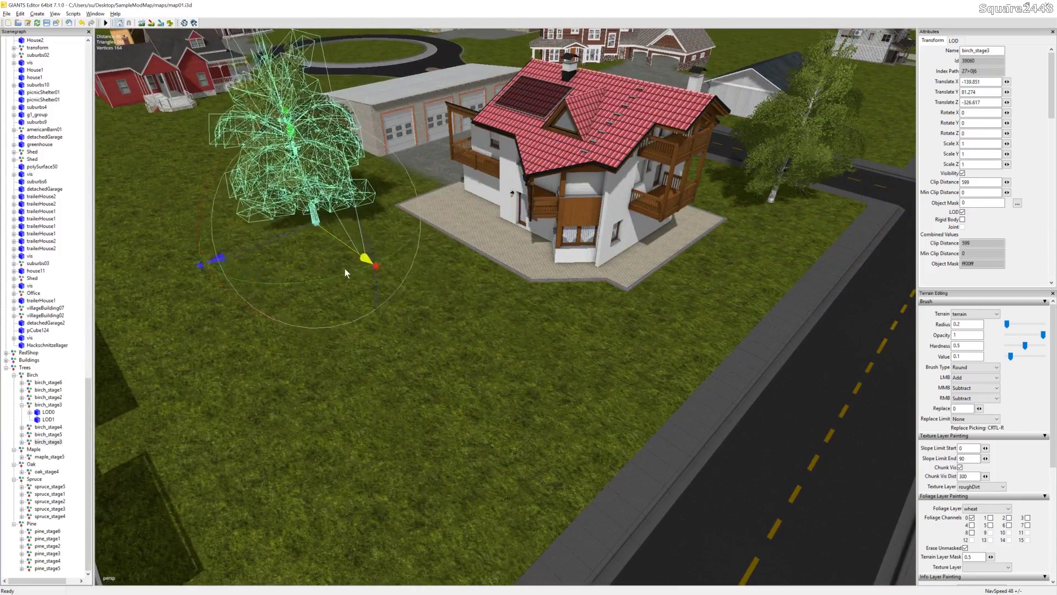
left_click(479, 298)
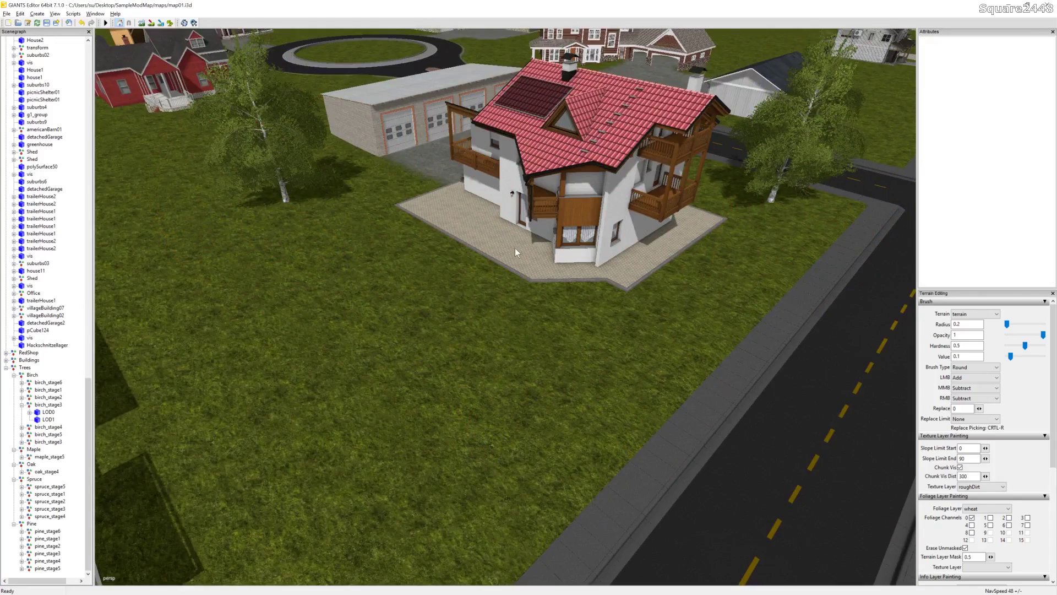
Step: Move the AltanaRafikowata gazebo from the decoration group onto the lawn behind the red-roofed house
scroll(515, 248, "down", 3)
left_click_drag(469, 275, 515, 267, "alt")
scroll(514, 267, "up", 8)
scroll(612, 177, "up", 4)
left_click_drag(628, 162, 477, 191, "alt")
left_click(614, 262)
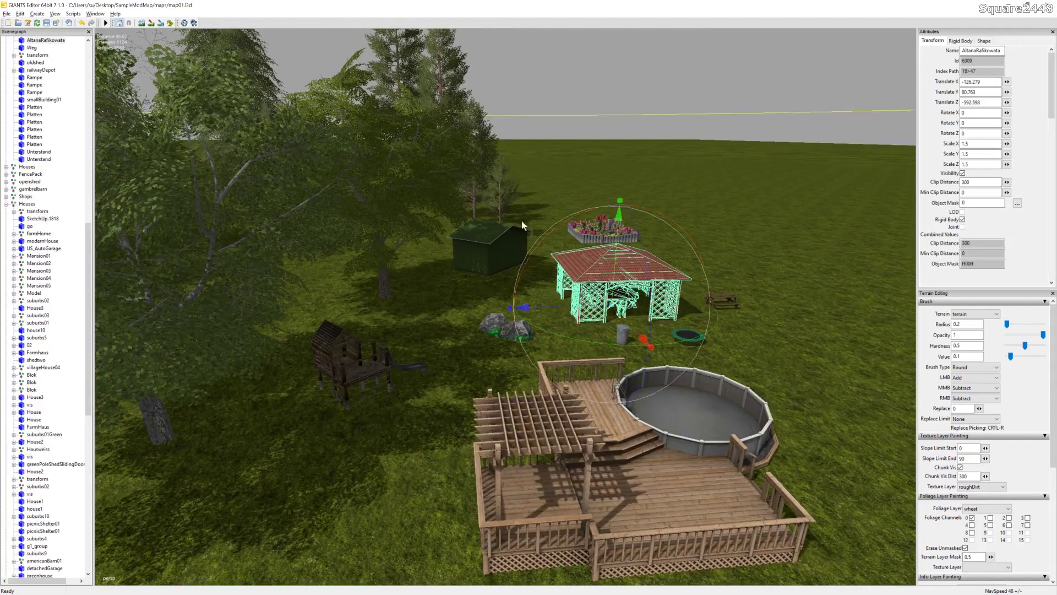
left_click_drag(538, 287, 501, 232, "alt")
scroll(579, 292, "up", 6)
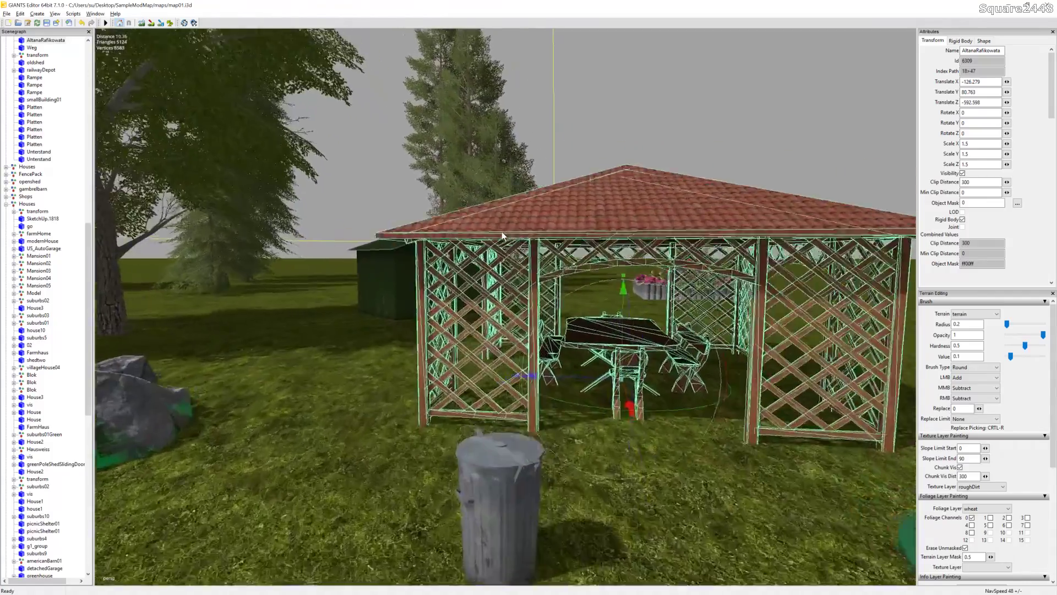
scroll(504, 232, "up", 3)
scroll(655, 198, "down", 3)
left_click_drag(650, 206, 495, 255, "alt")
scroll(571, 192, "up", 8)
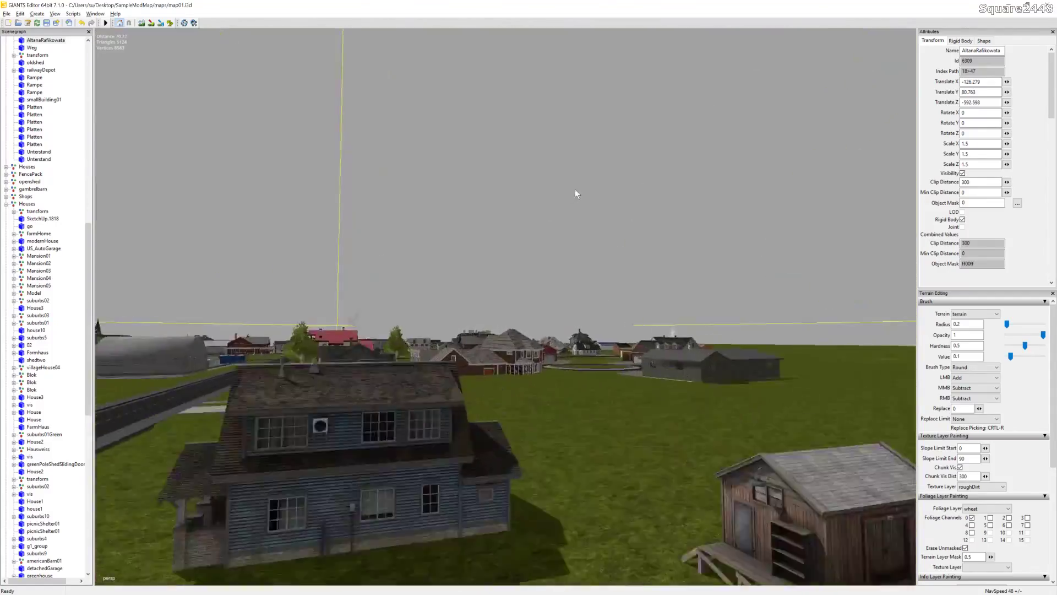
scroll(518, 298, "up", 6)
left_click_drag(541, 274, 349, 275, "alt")
scroll(435, 295, "up", 3)
scroll(584, 267, "up", 5)
scroll(348, 275, "down", 5)
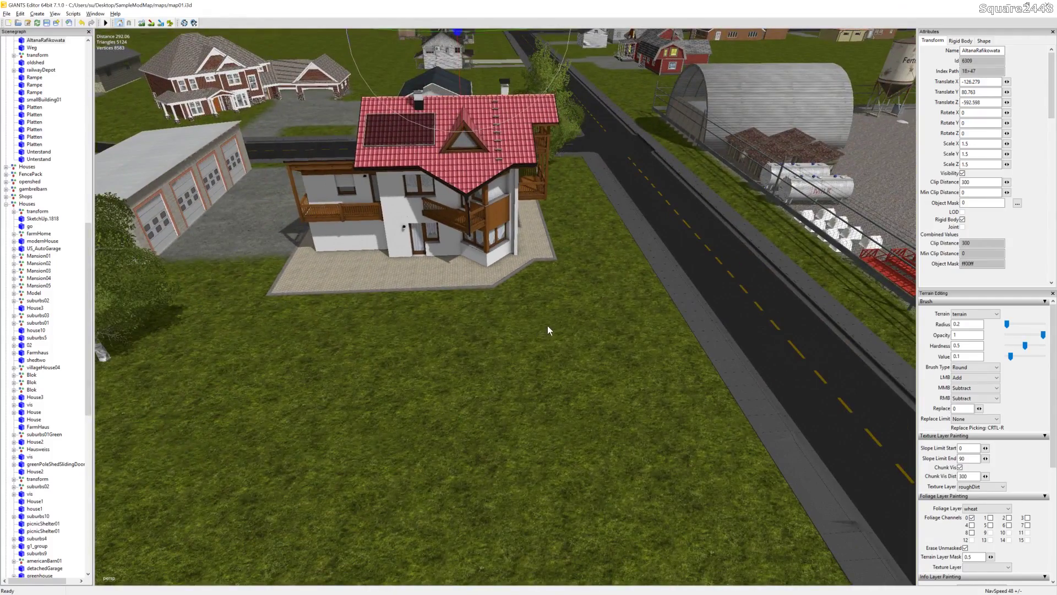
key("ctrl+b")
left_click_drag(578, 328, 494, 329)
Step: Slide the gazebo along its Z and X axes until it sits against the house's paved patio edge, then deselect it
scroll(541, 303, "up", 6)
scroll(562, 273, "up", 3)
left_click_drag(563, 273, 343, 350, "alt")
scroll(343, 350, "down", 3)
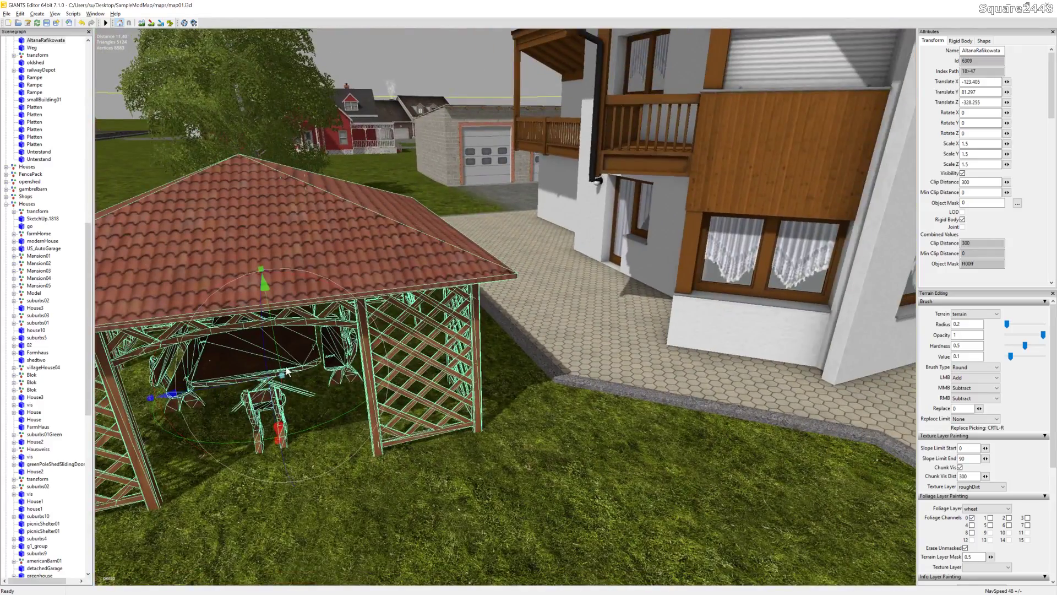
left_click_drag(245, 383, 293, 352)
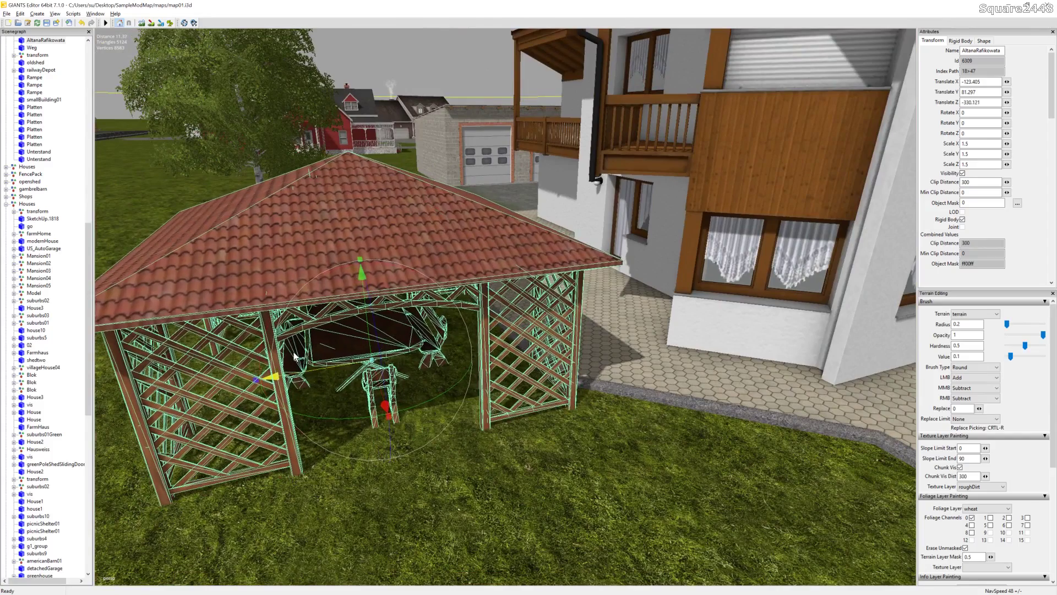
left_click_drag(384, 386, 362, 314)
left_click(574, 408)
scroll(488, 279, "down", 3)
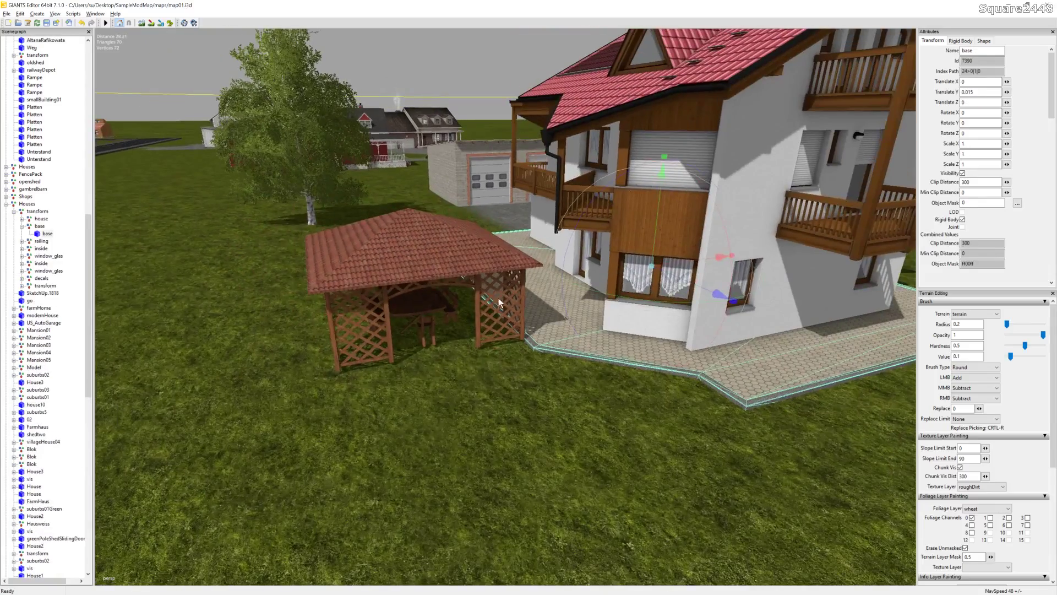
left_click(483, 406)
scroll(479, 398, "down", 3)
scroll(405, 341, "down", 5)
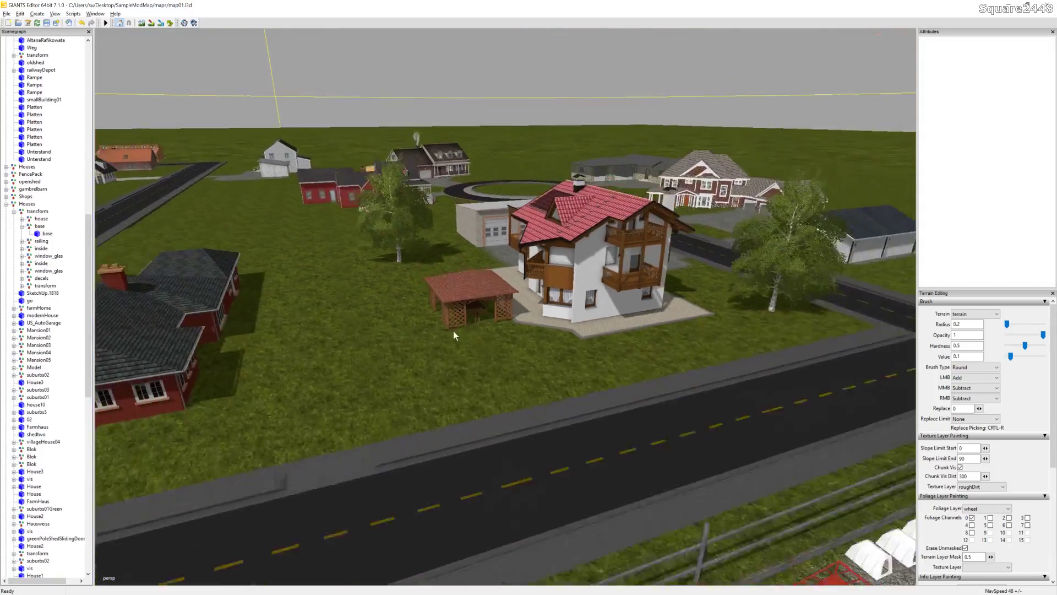
scroll(429, 362, "up", 5)
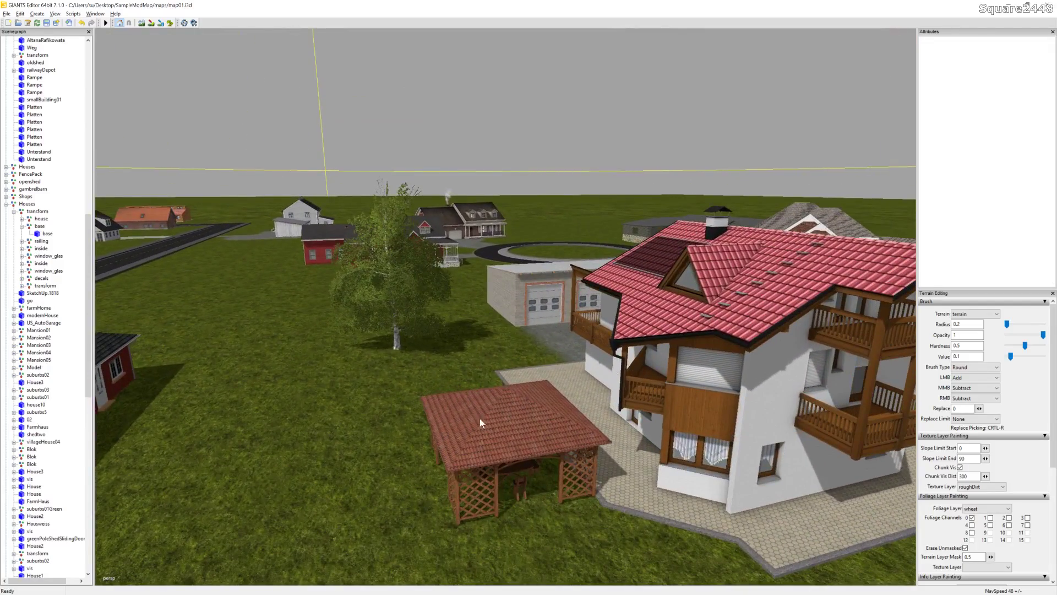
Step: Move the trashCan from the decoration group into the wall corner on the house's paved patio, under the balcony, then deselect it
right_click_drag(480, 418, 507, 396)
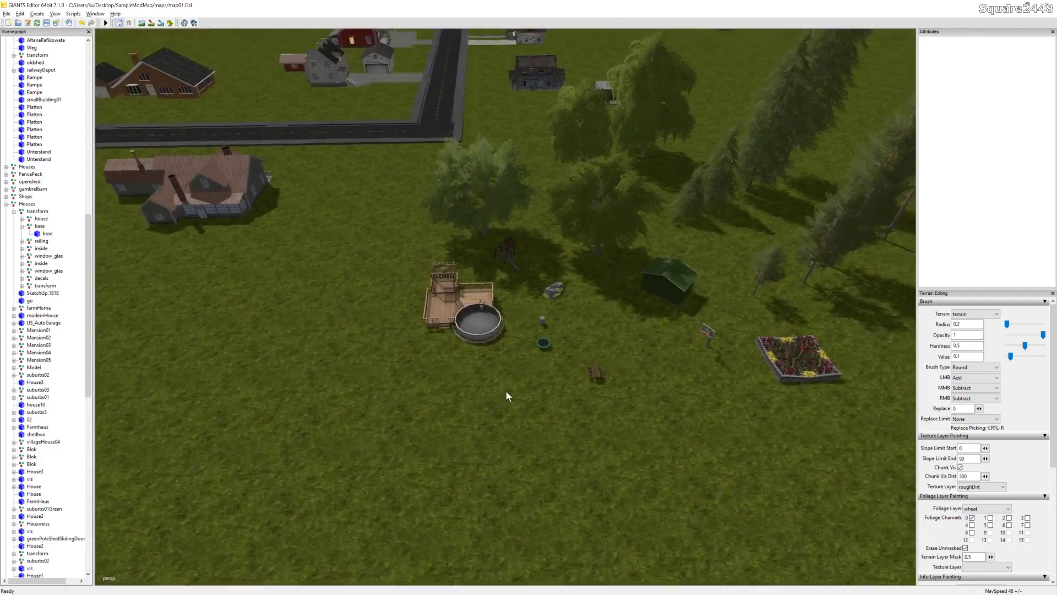
scroll(506, 396, "up", 5)
left_click(579, 345)
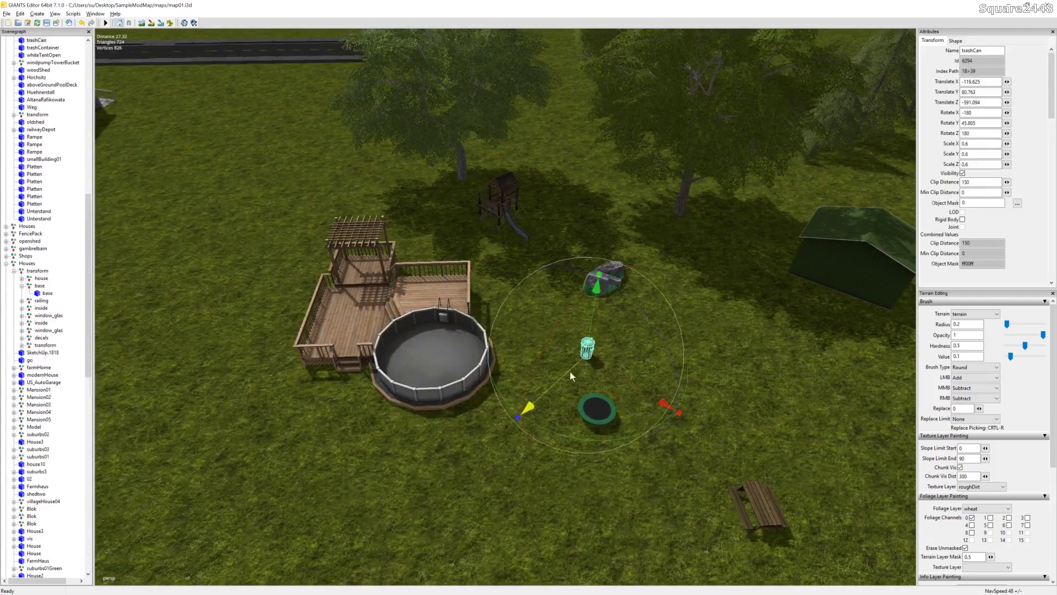
right_click_drag(570, 371, 561, 290)
scroll(672, 248, "up", 8)
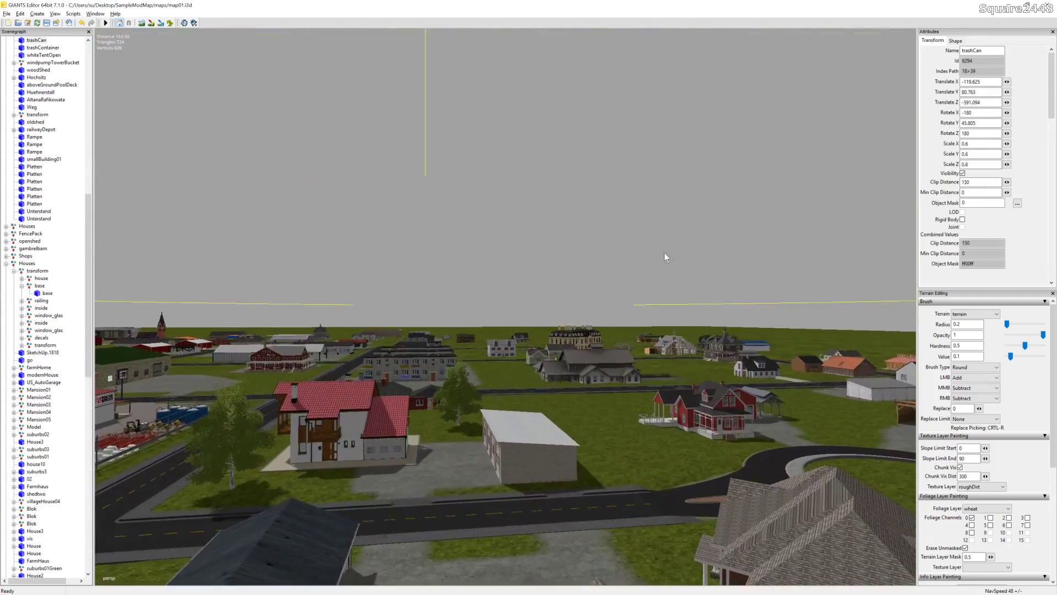
right_click_drag(557, 354, 435, 348)
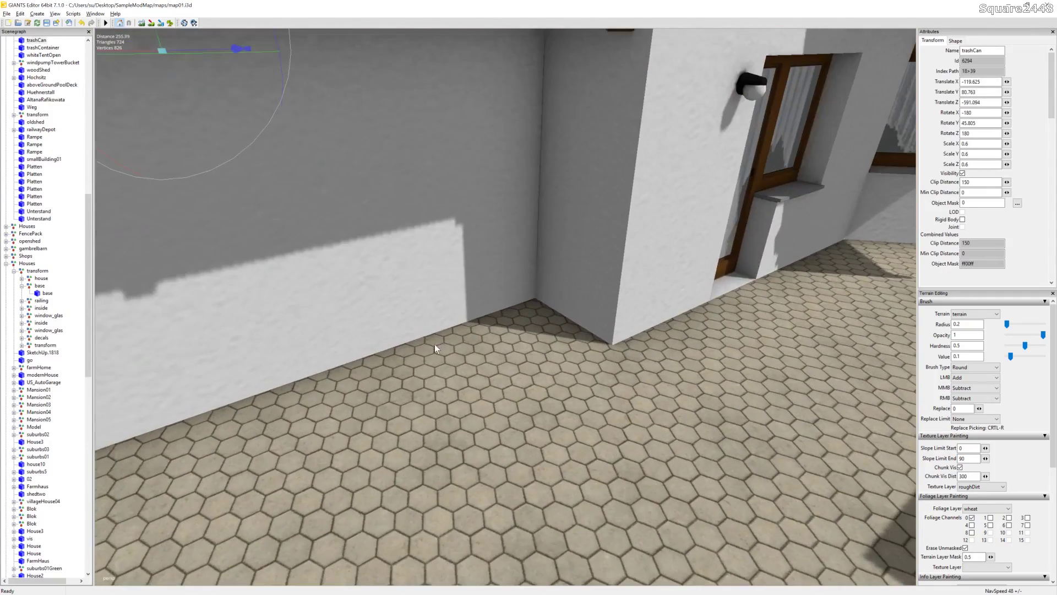
left_click(536, 327)
scroll(537, 347, "down", 3)
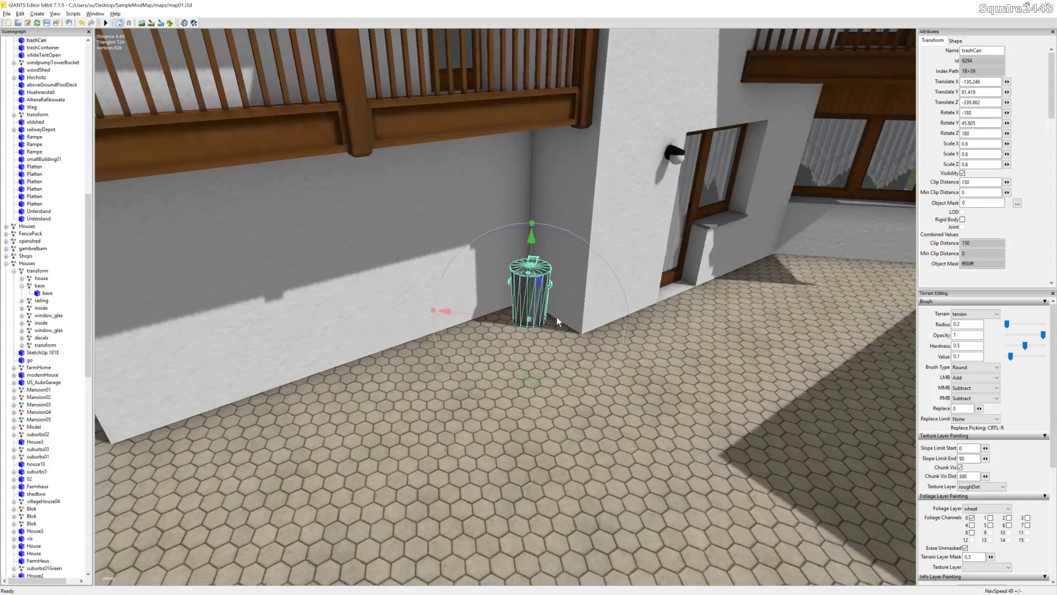
scroll(532, 353, "down", 8)
scroll(531, 350, "down", 3)
left_click(644, 479)
Step: Examine the house's driveway, the four-door garage and the grass strip beside the garage
scroll(639, 465, "down", 3)
scroll(631, 462, "up", 3)
left_click_drag(630, 462, 553, 431, "alt")
scroll(553, 431, "up", 5)
left_click_drag(614, 366, 772, 469, "alt")
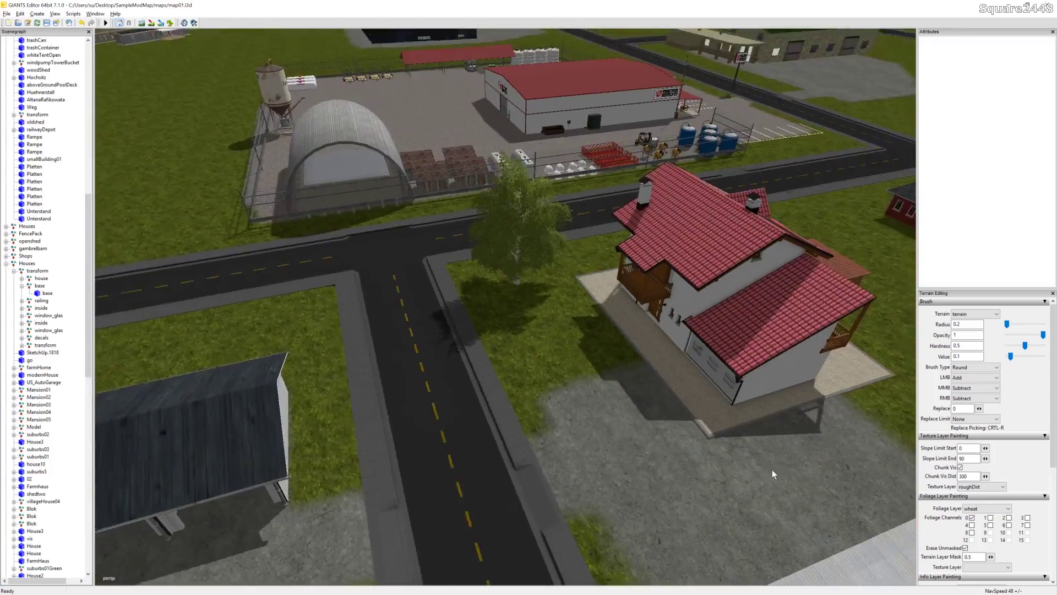
scroll(773, 469, "up", 2)
left_click_drag(534, 388, 463, 265, "alt")
left_click_drag(441, 306, 555, 352, "alt")
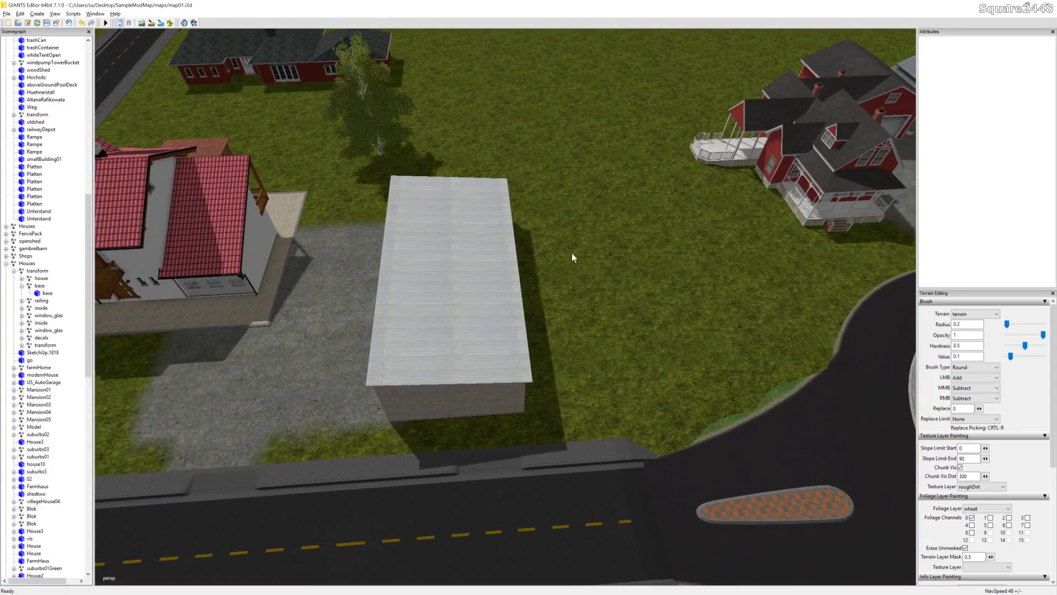
Step: Duplicate the spruce_stage3 tree from the tree group near the decoration objects
left_click_drag(586, 415, 447, 265, "alt")
scroll(332, 302, "up", 5)
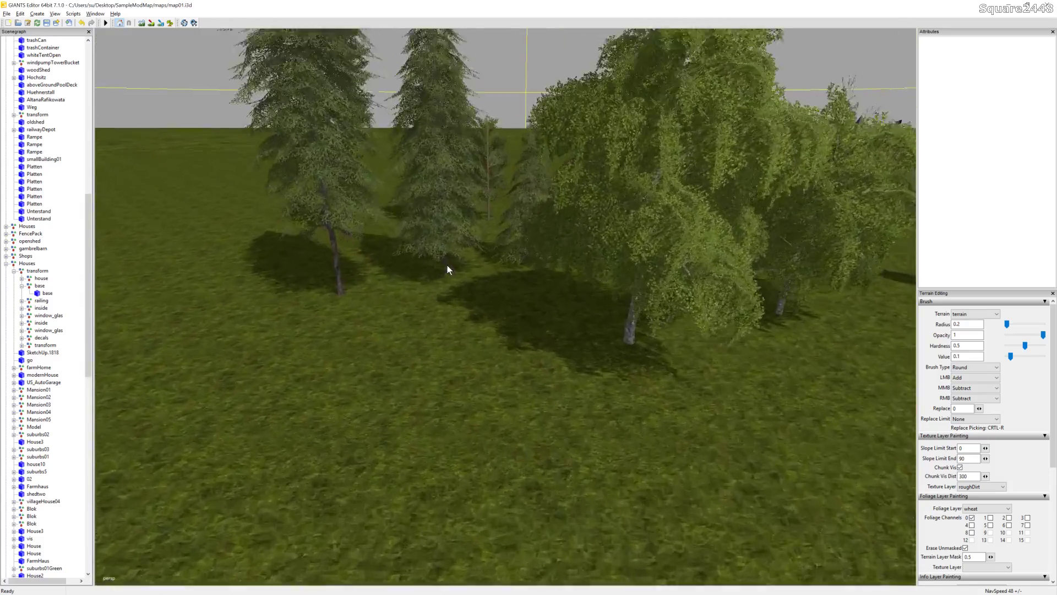
scroll(449, 267, "up", 4)
left_click(606, 315)
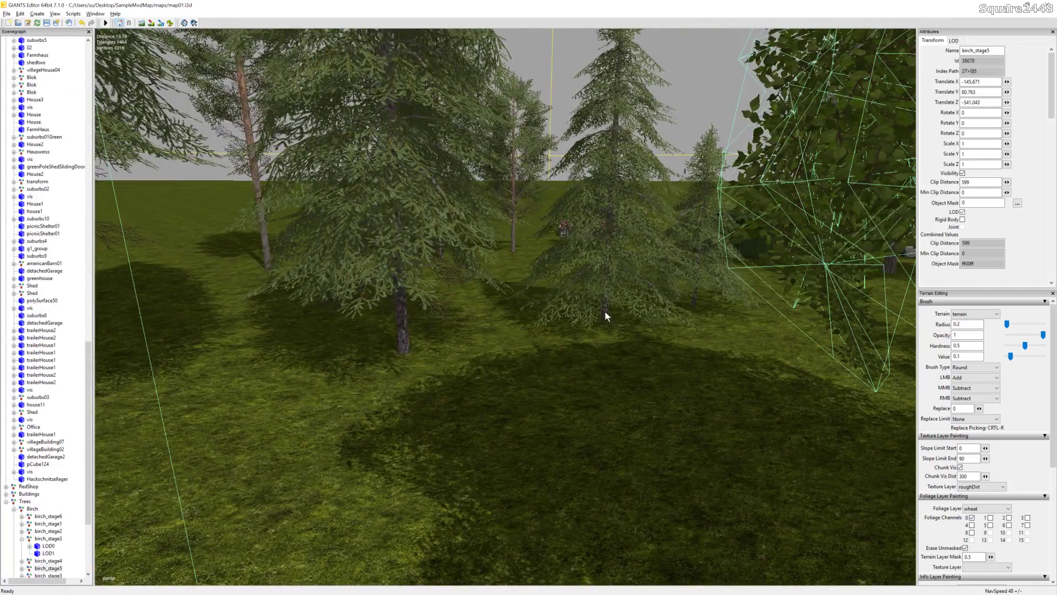
left_click_drag(510, 311, 526, 355, "alt")
scroll(534, 271, "up", 4)
left_click(535, 269)
scroll(532, 349, "down", 4)
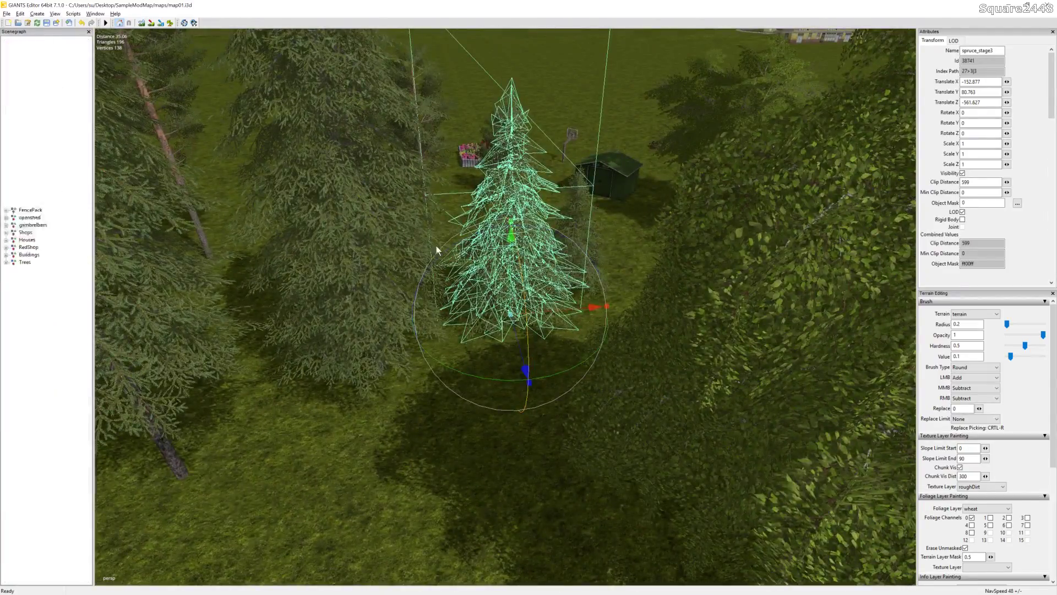
scroll(569, 237, "down", 5)
Step: Place the duplicated spruce on the grass behind the four-door garage, at the corner nearest the road
left_click_drag(431, 335, 623, 278, "alt")
scroll(677, 207, "up", 4)
left_click_drag(677, 207, 495, 268, "alt")
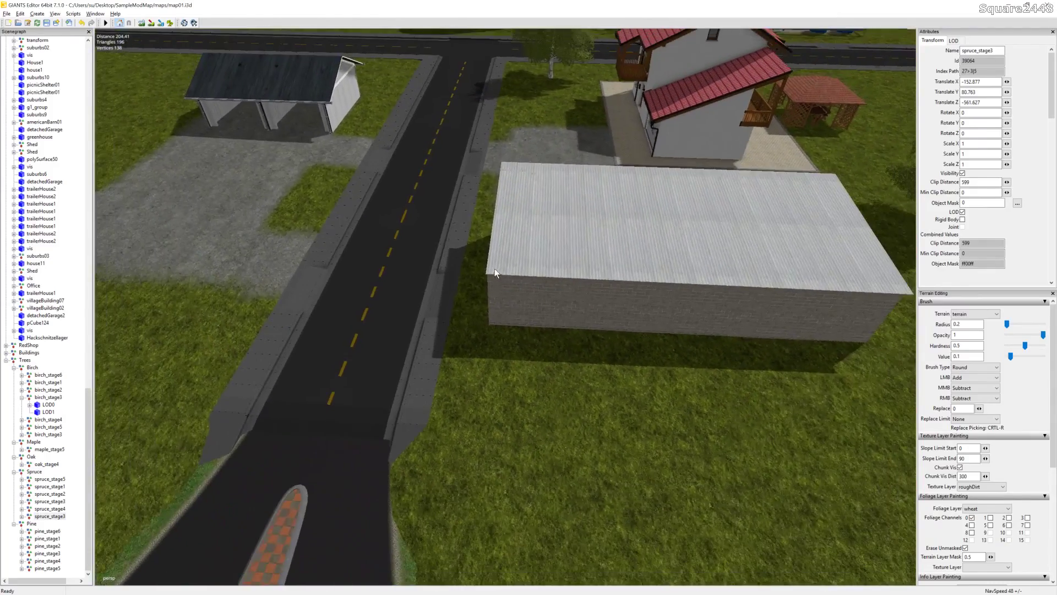
key("space")
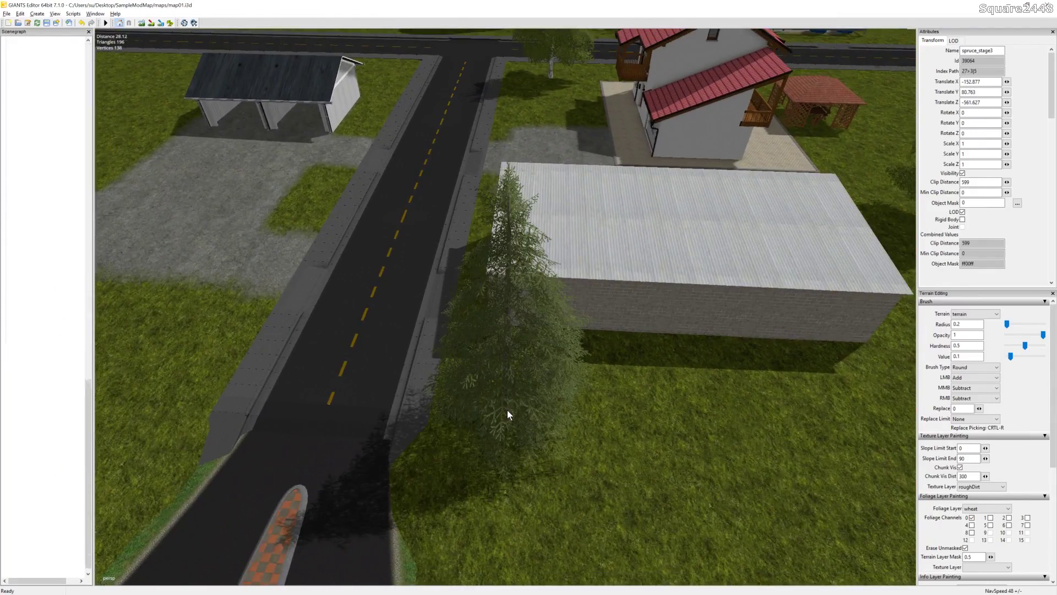
left_click_drag(549, 398, 448, 378)
scroll(446, 377, "up", 3)
left_click_drag(457, 340, 673, 409, "alt")
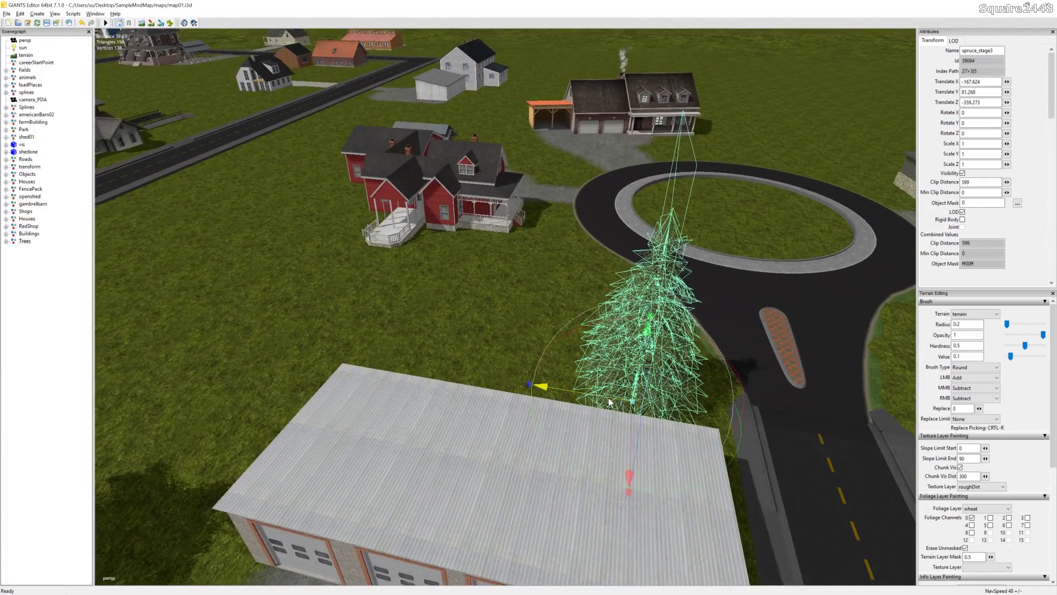
Step: Duplicate the spruce and place the copy behind the garage's far end, then deselect it
key("ctrl+d")
left_click_drag(610, 401, 319, 344)
left_click(320, 344)
scroll(545, 346, "down", 3)
left_click_drag(546, 346, 586, 369, "alt")
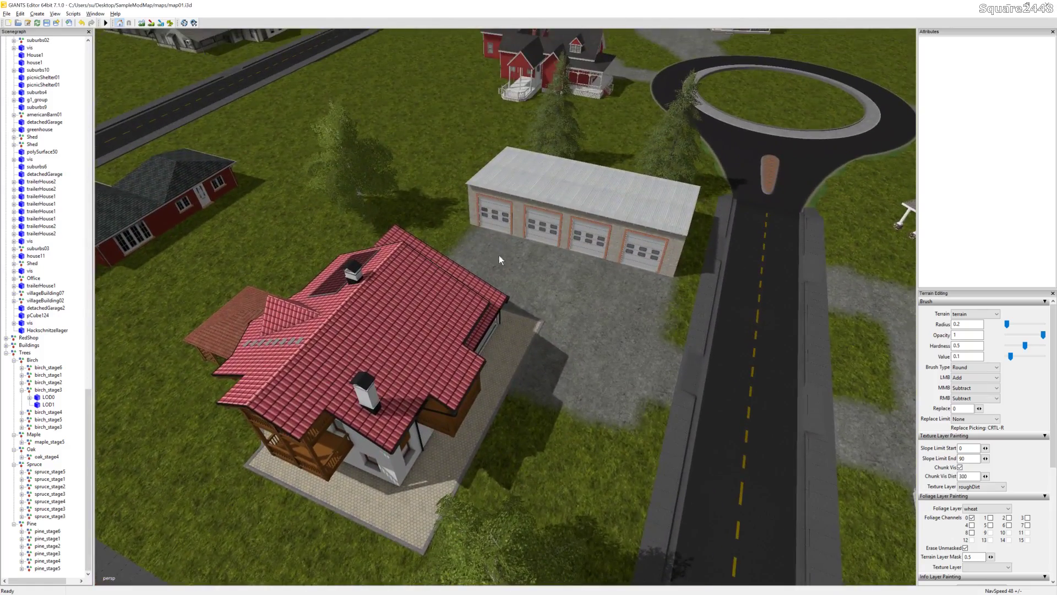
Step: Duplicate the aboveGroundPoolDeck from the decoration group and place the copy on the lawn behind the white house with the smoking chimney
scroll(499, 256, "down", 3)
scroll(585, 369, "up", 3)
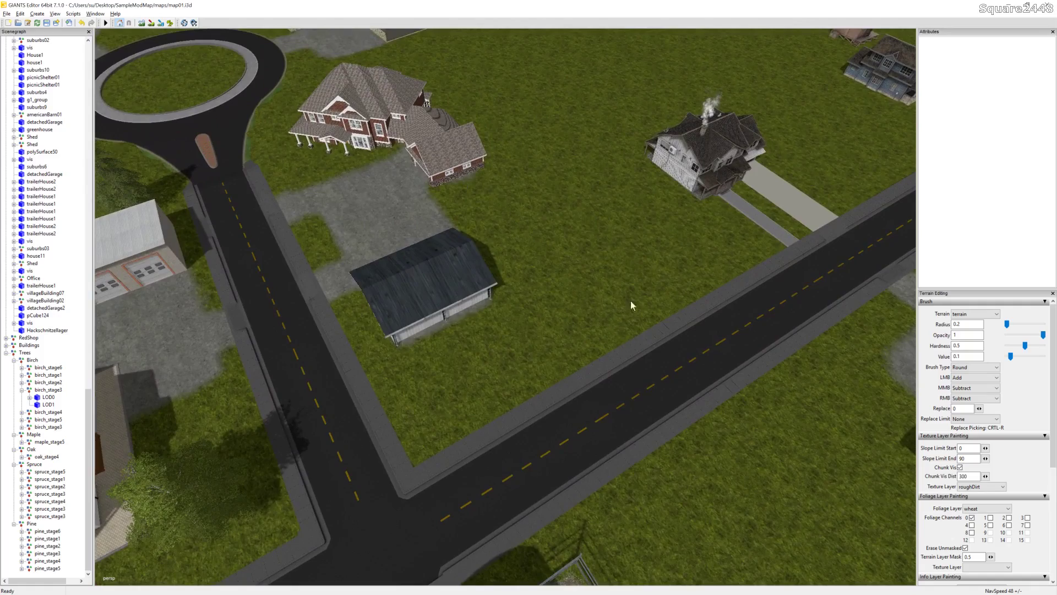
left_click_drag(632, 305, 630, 203, "alt")
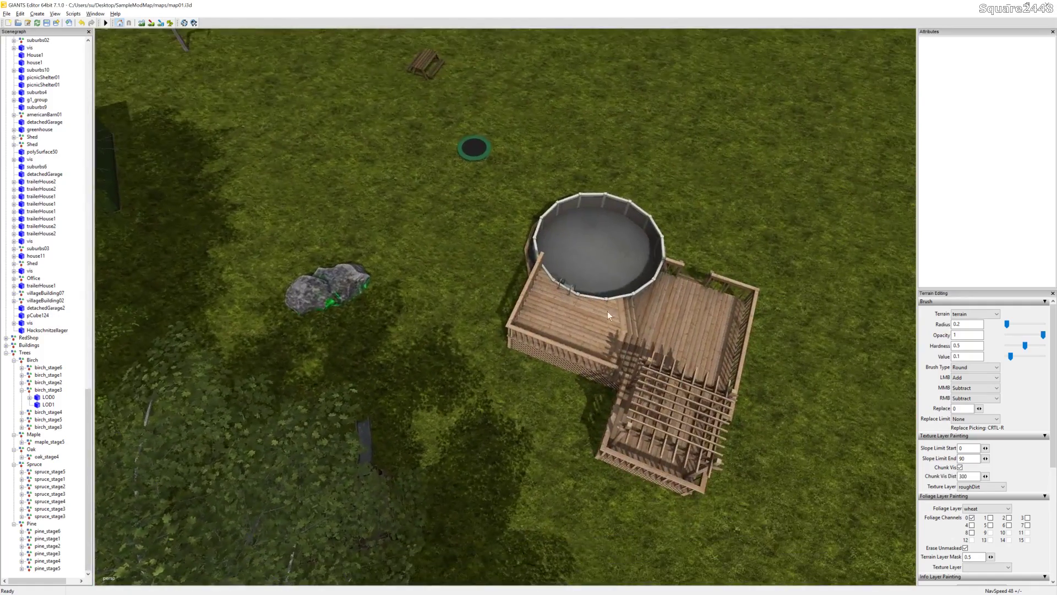
left_click(609, 315)
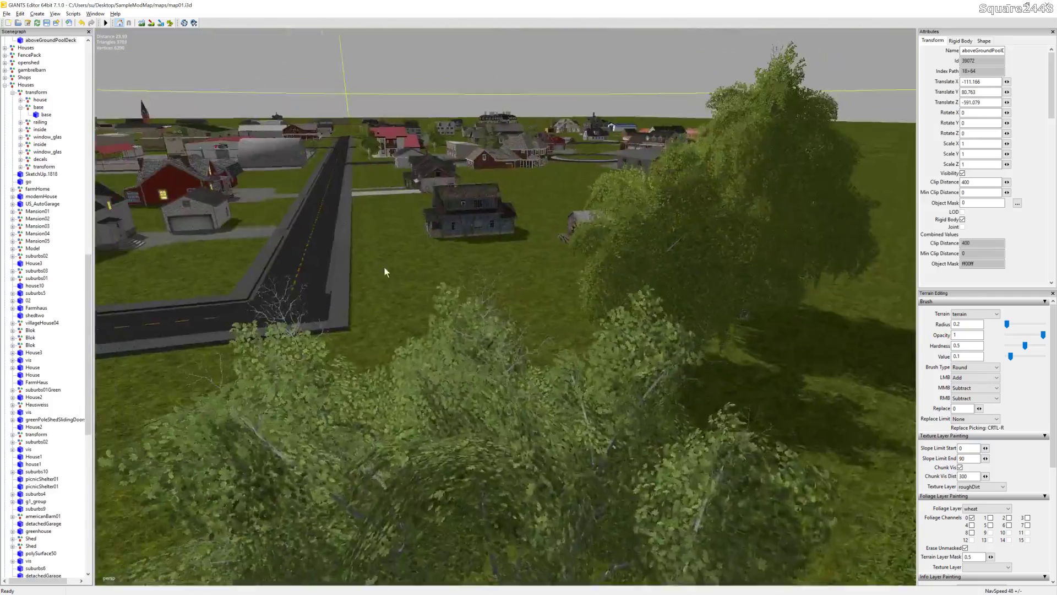
left_click_drag(384, 267, 528, 308, "alt")
key("ctrl+b")
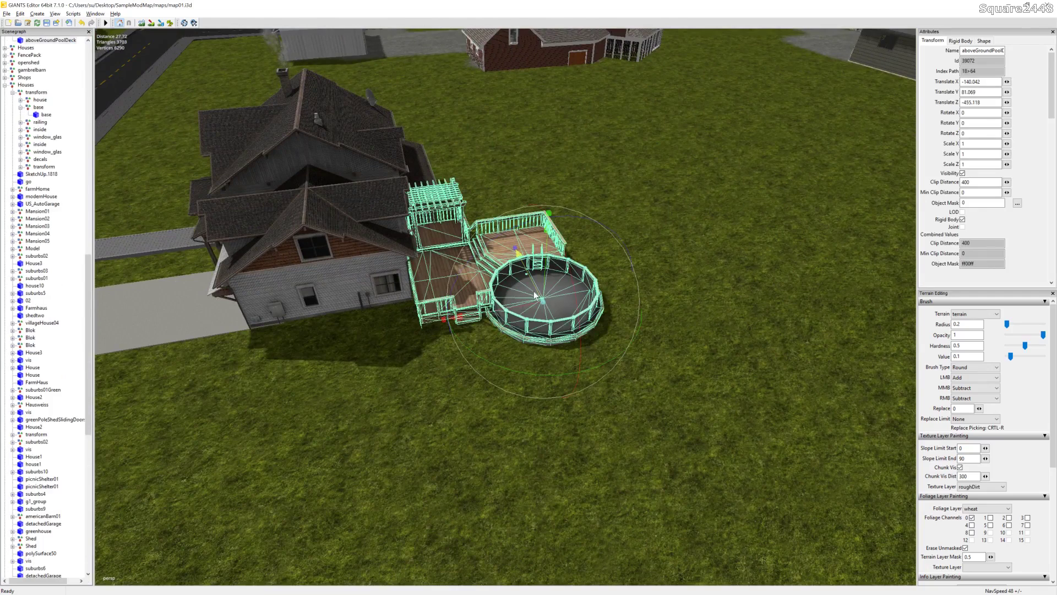
left_click_drag(528, 308, 553, 312)
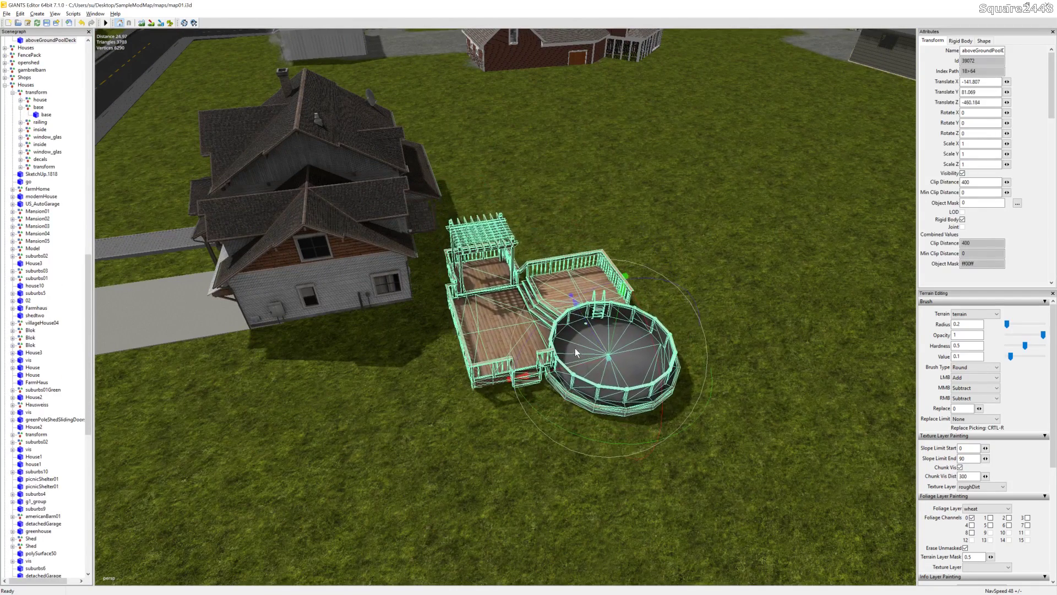
Step: Set the pool deck's Y rotation to -90
type("9")
key("Return")
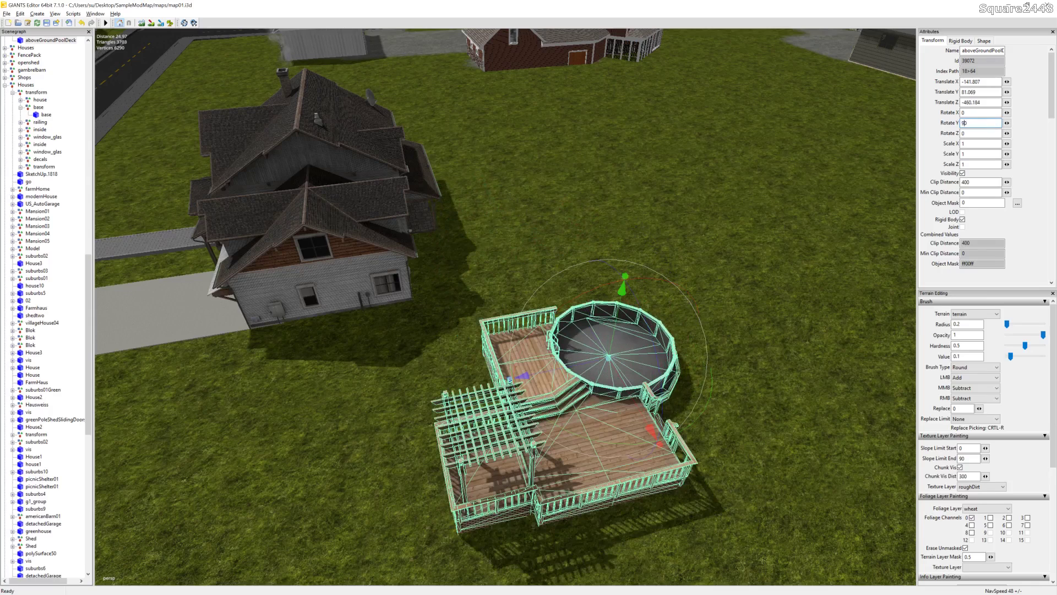
type("-")
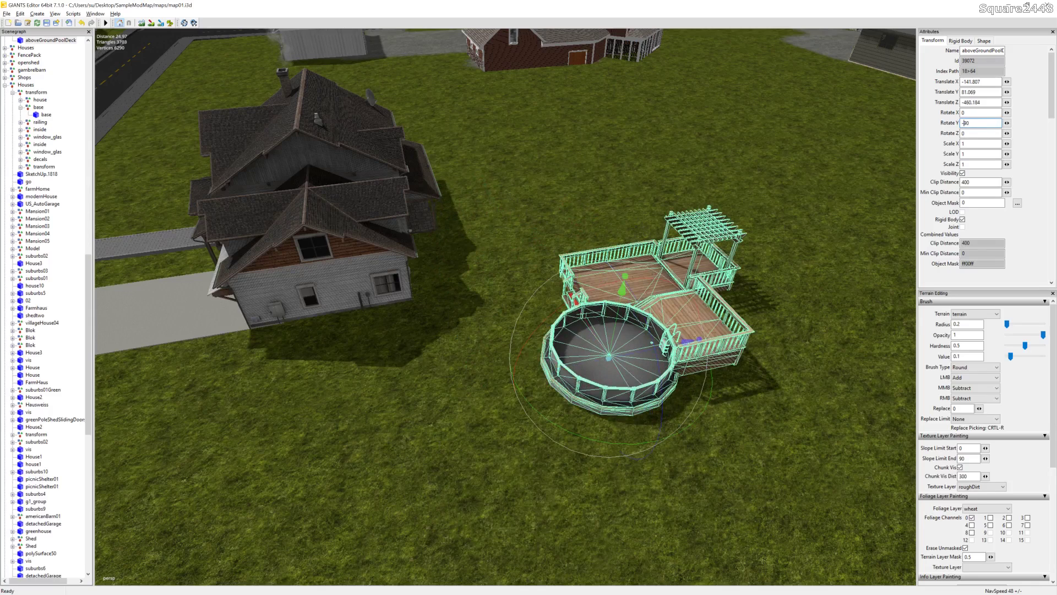
Step: Adjust the pool deck's height on the lawn to a Y position of 81.075, then deselect it
left_click_drag(612, 337, 613, 346)
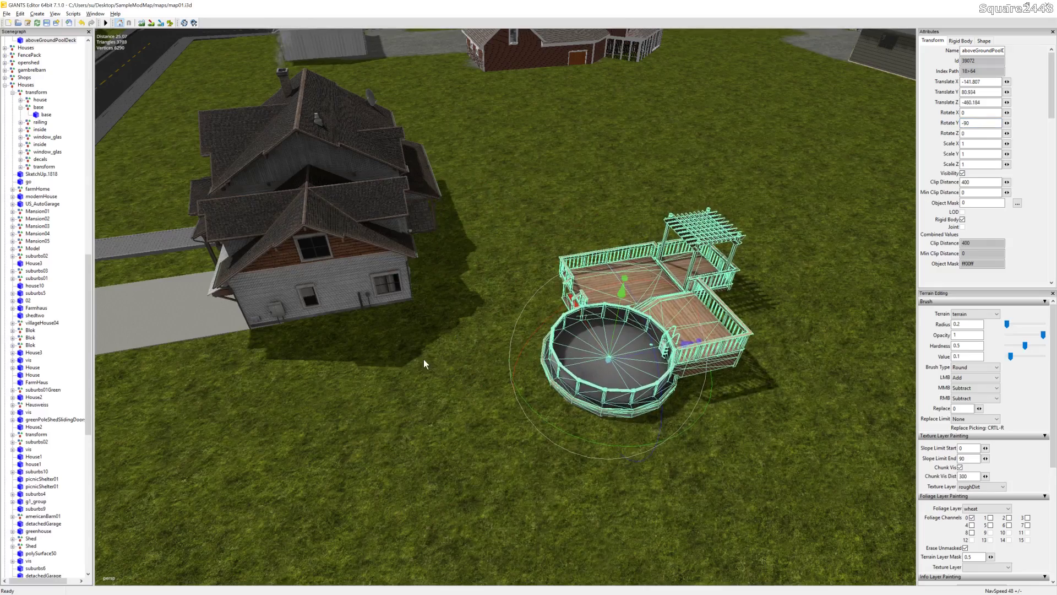
left_click(493, 268)
left_click_drag(485, 334, 489, 309, "alt")
scroll(554, 283, "up", 3)
left_click_drag(553, 282, 597, 300, "alt")
scroll(532, 325, "up", 3)
left_click(533, 325)
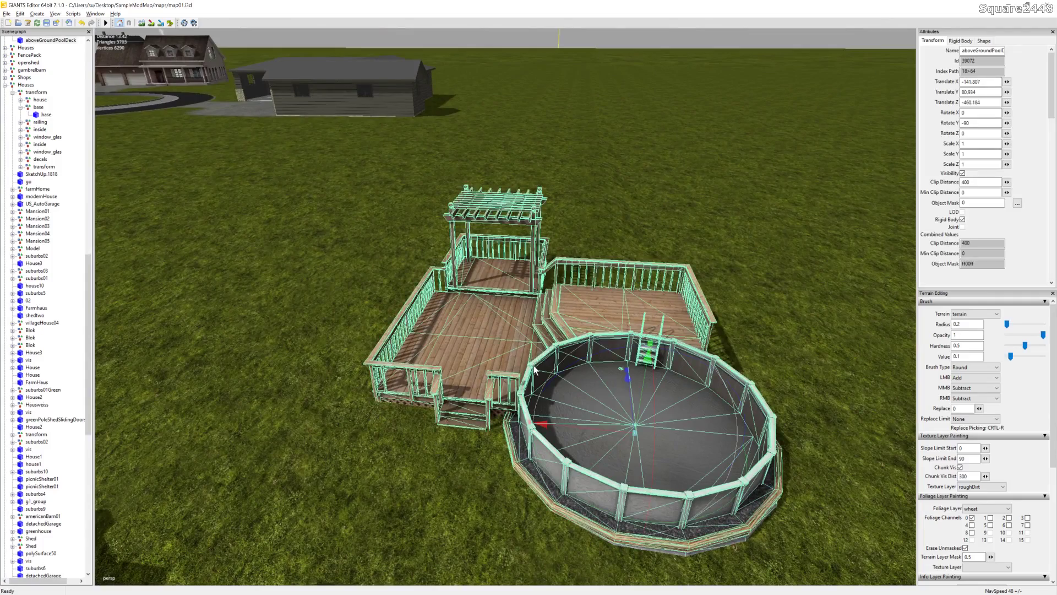
left_click_drag(642, 416, 640, 411)
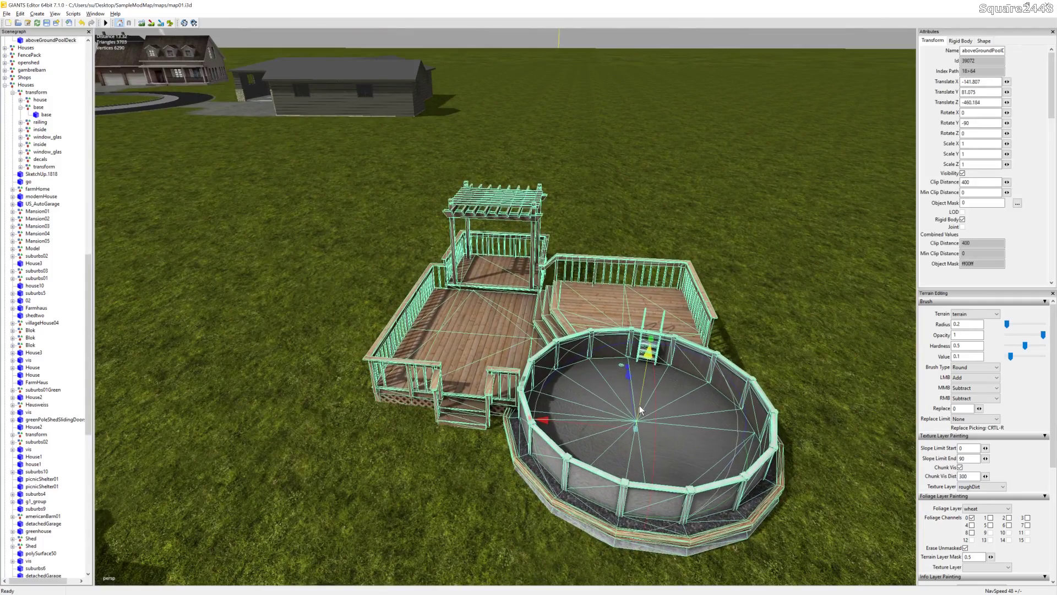
scroll(477, 396, "down", 10)
left_click(559, 396)
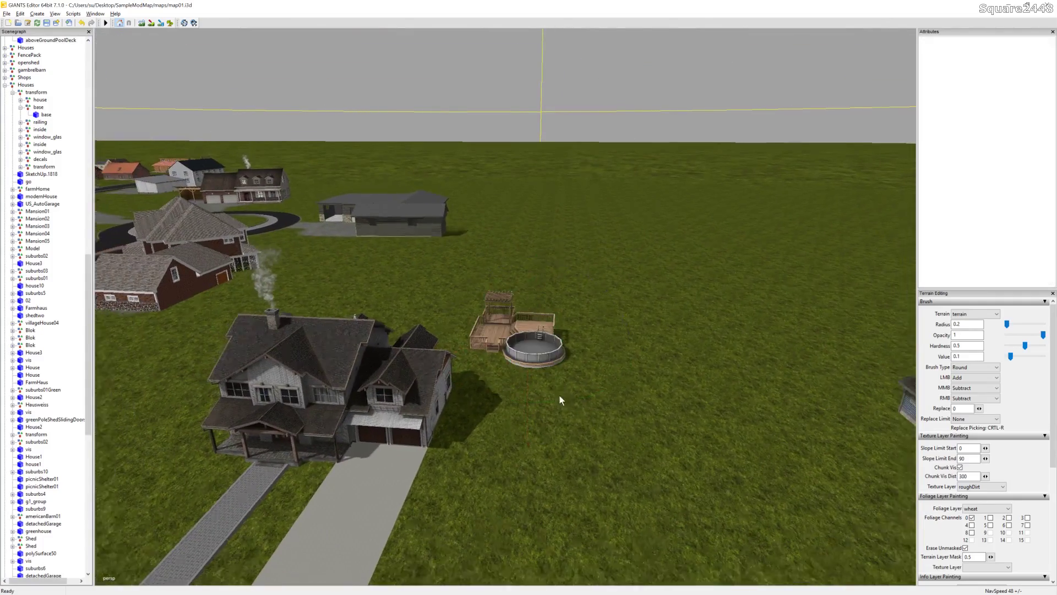
Step: Duplicate the green gardenShed from the decoration group and place the copy beside the pool deck
scroll(559, 396, "down", 3)
left_click_drag(467, 405, 491, 379, "alt")
scroll(491, 380, "up", 3)
left_click_drag(448, 342, 529, 292, "alt")
left_click_drag(325, 308, 597, 328, "alt")
scroll(413, 367, "down", 3)
left_click(597, 328)
key("ctrl+d")
left_click_drag(463, 391, 673, 334, "alt")
scroll(526, 271, "up", 4)
key("ctrl+b")
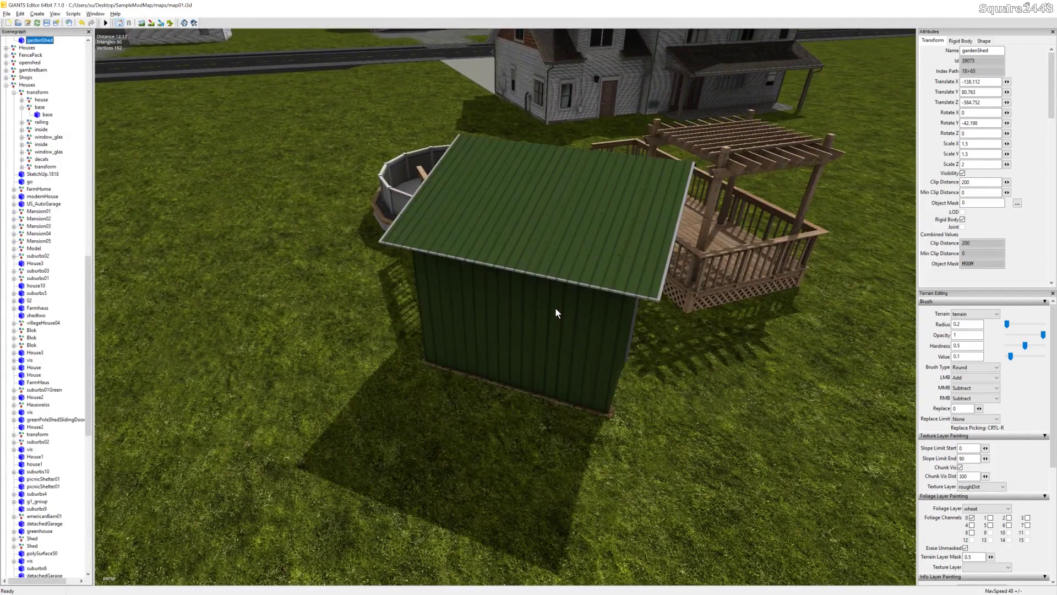
Step: Set the garden shed's Y rotation to -90
double_click(985, 125)
type("0")
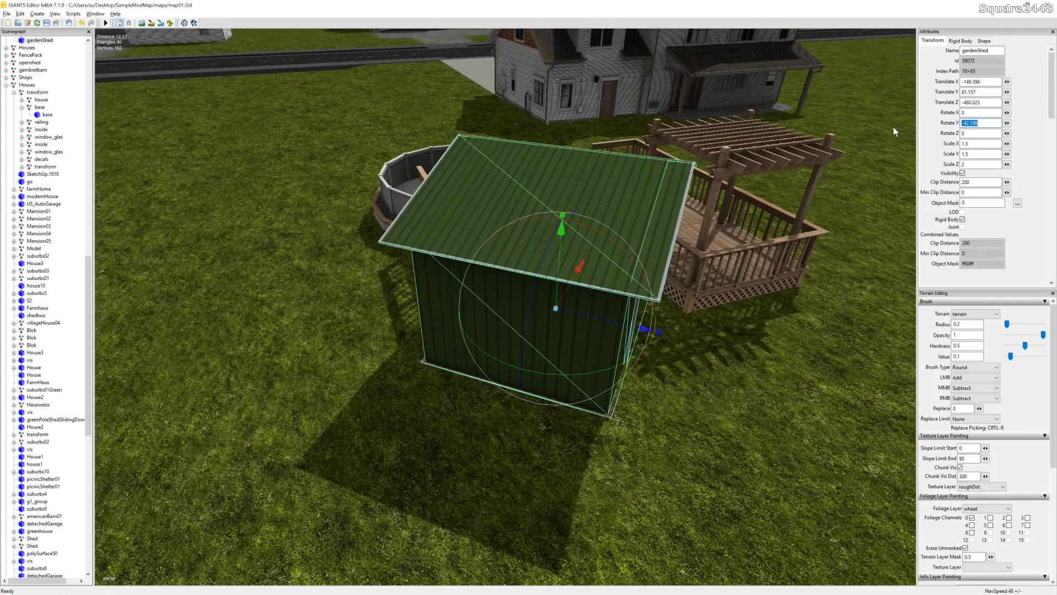
key("Return")
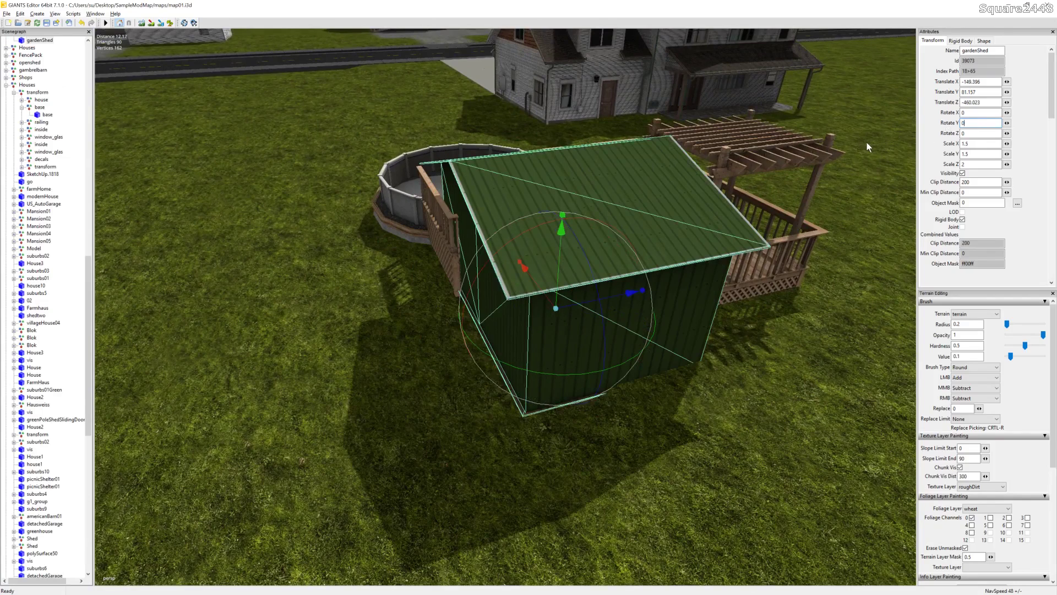
type("9")
key("Return")
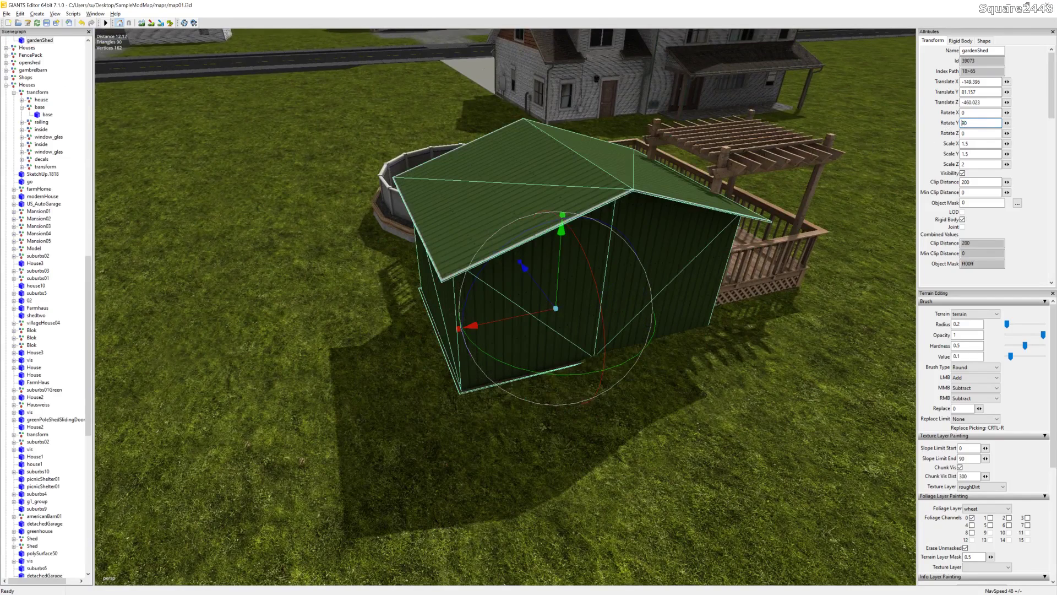
type("-")
key("Return")
Step: Slide the garden shed into position alongside the pool deck, then deselect it
left_click_drag(574, 215, 540, 243, "alt")
scroll(537, 235, "up", 3)
scroll(539, 243, "down", 3)
mouse_move(494, 310)
left_mouse_down()
mouse_move(516, 306)
mouse_move(479, 317)
left_mouse_up()
left_click(741, 429)
Step: Examine the placed garden shed and pool deck from several sides and in relation to the house
left_click_drag(741, 429, 441, 356, "alt")
scroll(638, 321, "up", 3)
scroll(440, 352, "up", 5)
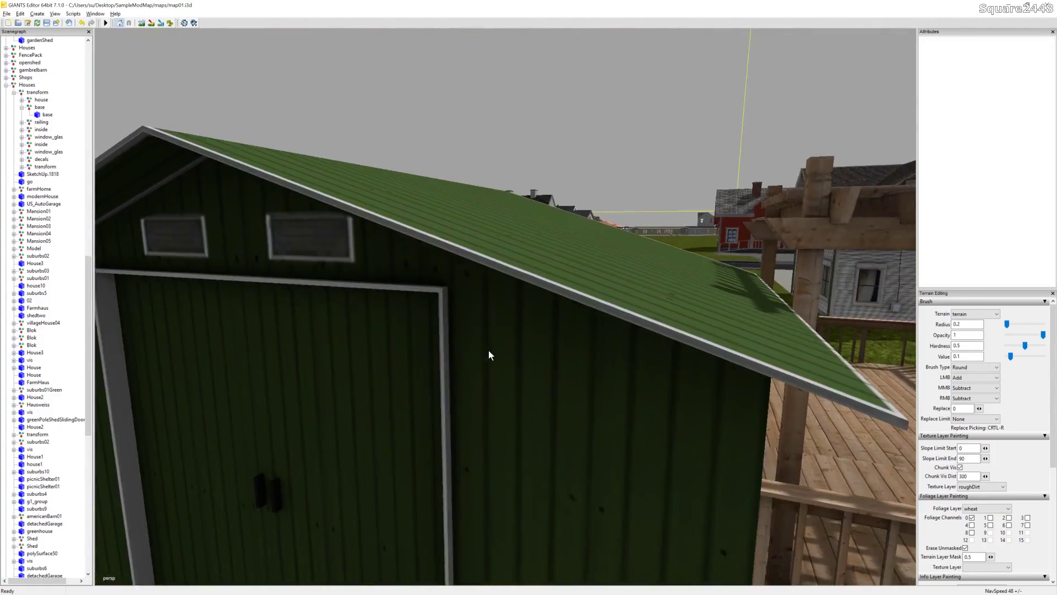
scroll(489, 354, "down", 5)
scroll(492, 334, "up", 1)
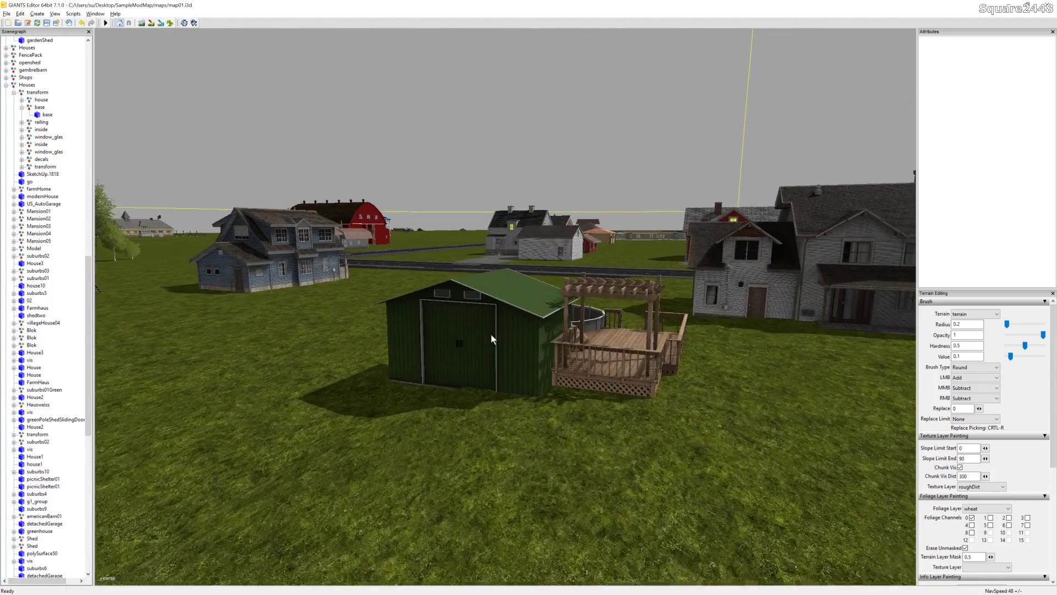
left_click_drag(553, 358, 411, 340, "alt")
scroll(608, 320, "up", 3)
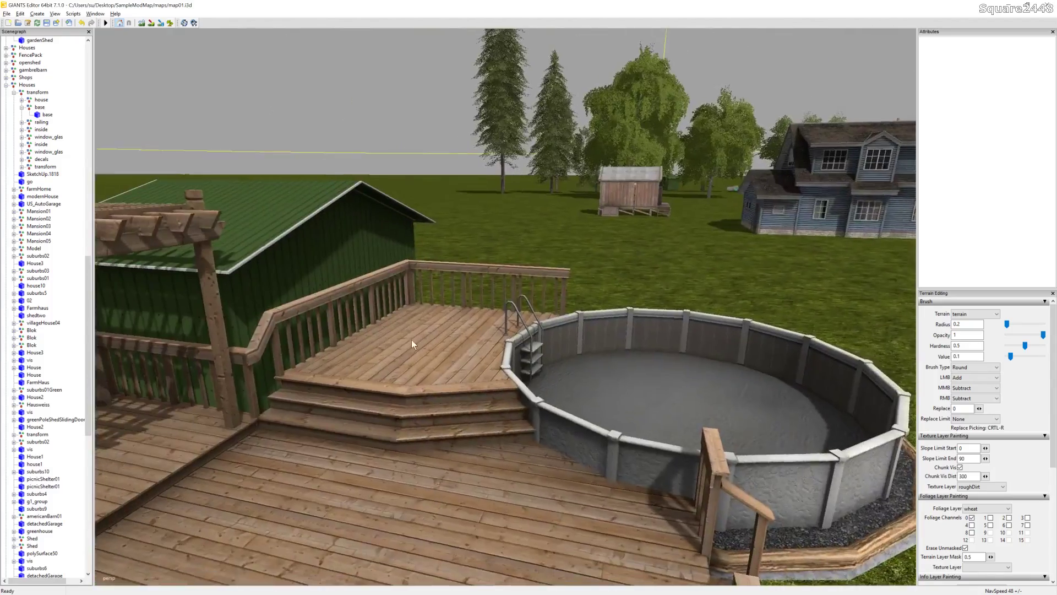
scroll(495, 351, "down", 4)
scroll(495, 351, "up", 1)
left_click_drag(495, 350, 586, 350, "alt")
scroll(556, 369, "down", 5)
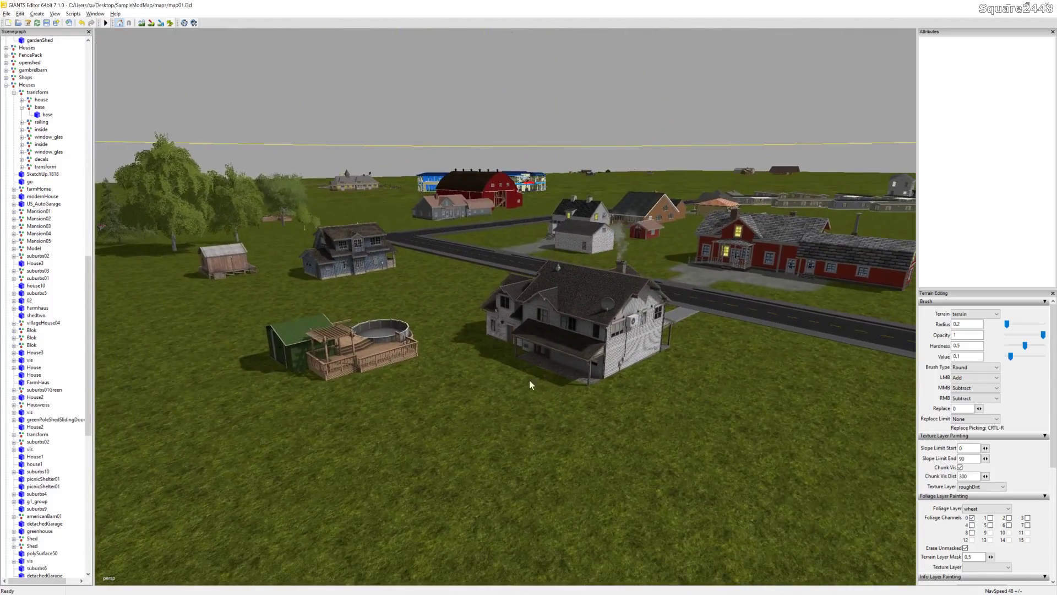
Step: Move the klon duzy1 flower bed from the decoration group onto the roundabout's grass centre, near its edge
left_click_drag(639, 455, 556, 340, "alt")
scroll(547, 328, "up", 3)
scroll(579, 306, "up", 3)
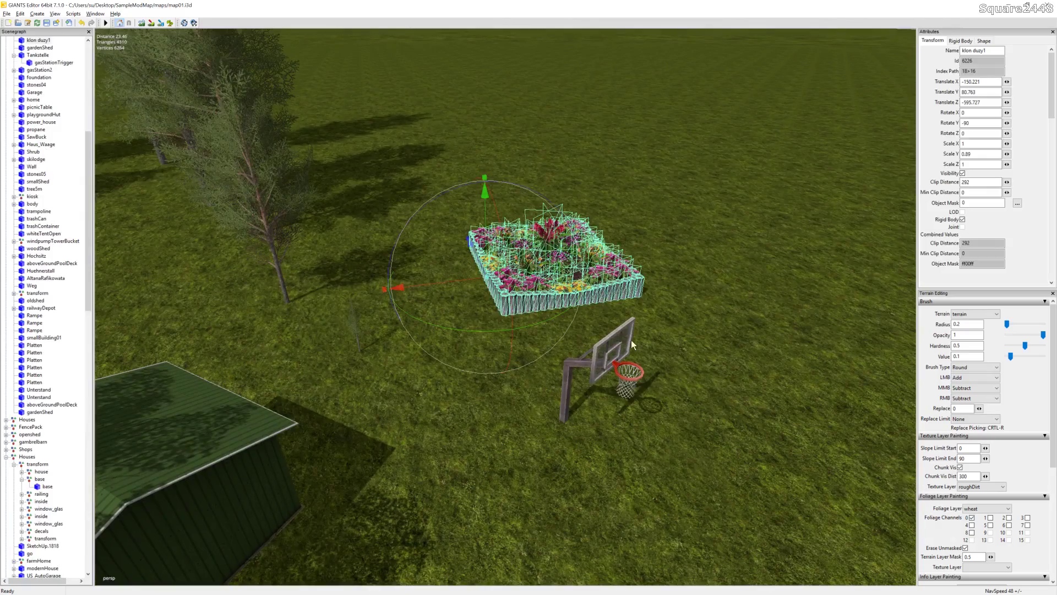
scroll(515, 308, "up", 5)
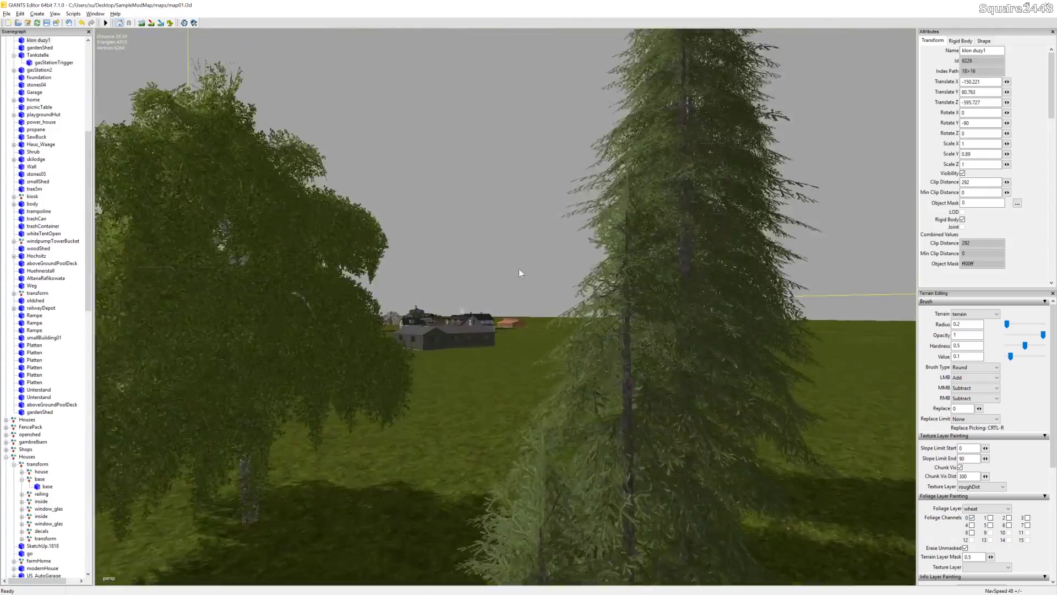
scroll(592, 220, "up", 3)
left_click_drag(592, 220, 506, 339, "alt")
scroll(621, 224, "up", 5)
left_click_drag(621, 223, 600, 322, "alt")
scroll(578, 341, "down", 3)
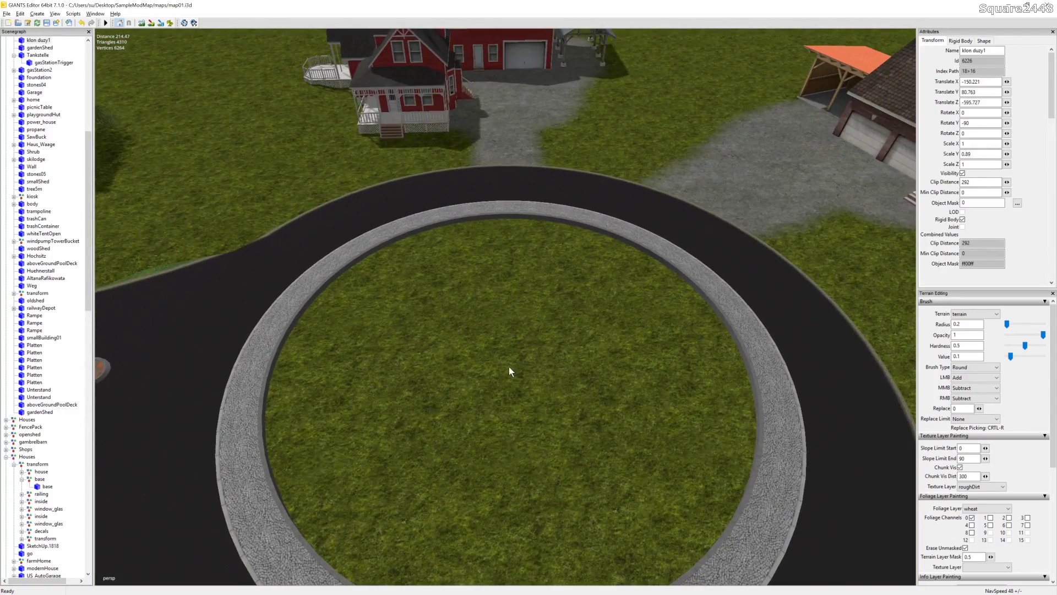
key("ctrl+b")
left_click_drag(506, 360, 517, 288)
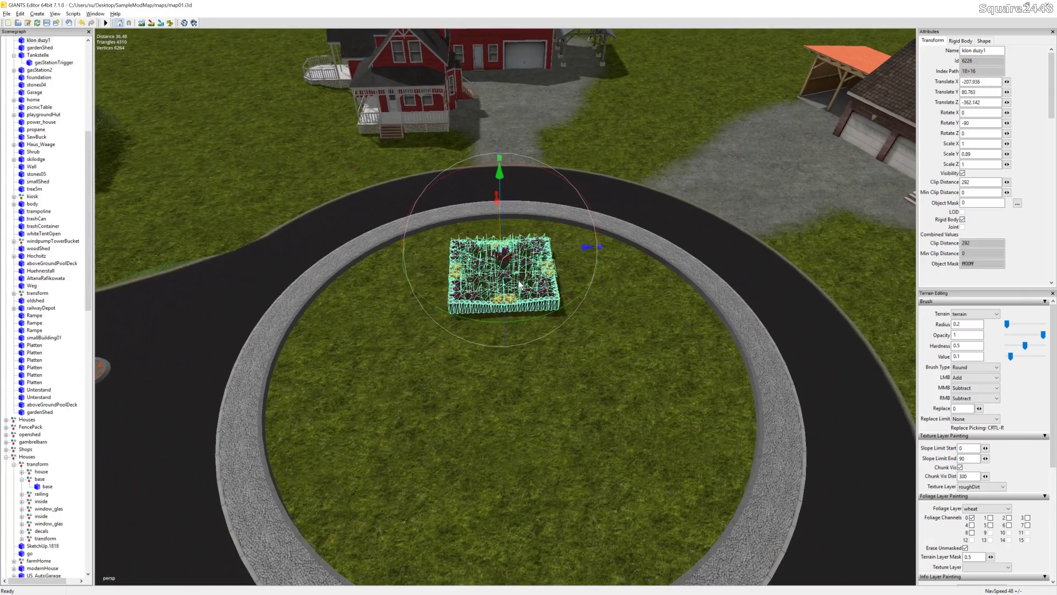
Step: Duplicate the flower bed and slide the copy along its X axis to the opposite side of the roundabout's centre
key("ctrl+d")
left_click_drag(550, 367, 621, 365, "alt")
scroll(459, 355, "up", 3)
scroll(621, 365, "down", 3)
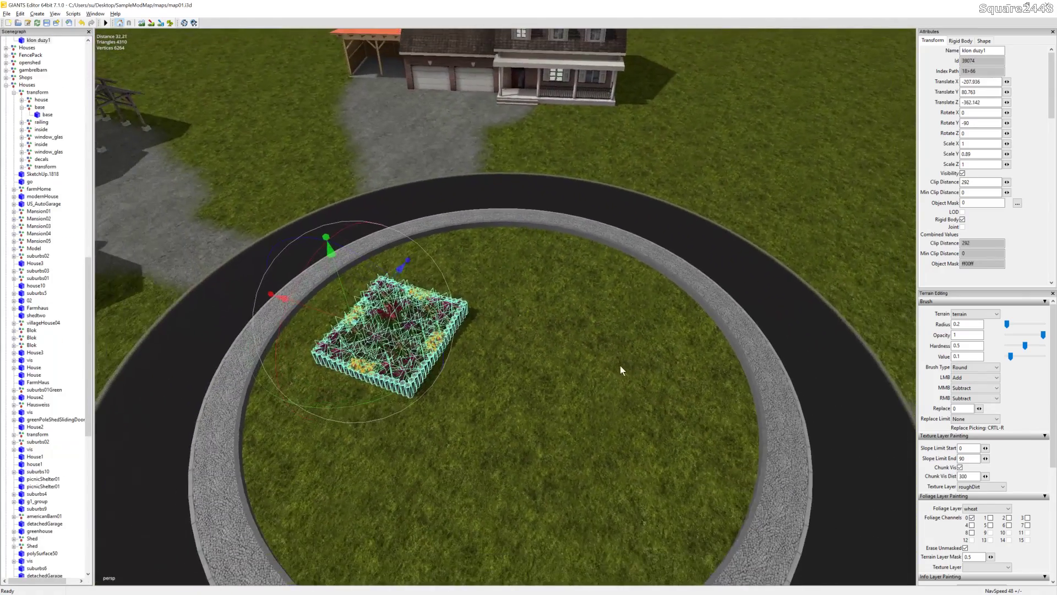
left_click_drag(271, 296, 447, 360)
Step: Duplicate the flower bed twice and place the copies on the two empty sides of the roundabout's centre, then deselect
key("ctrl+d")
left_click_drag(489, 298, 422, 431)
key("ctrl+d")
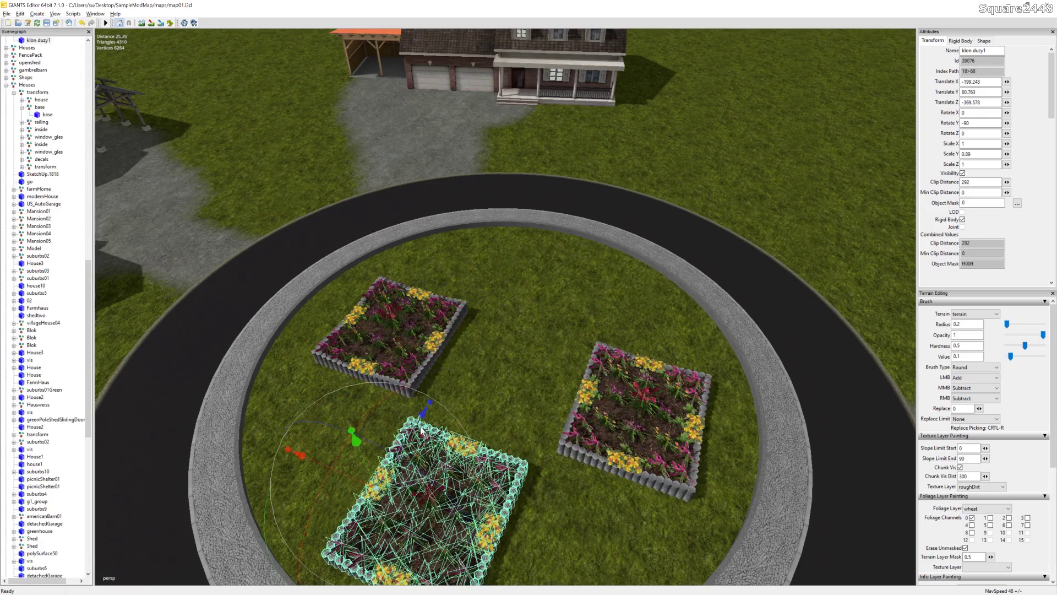
left_click(430, 408)
left_click(415, 435)
left_click_drag(411, 440, 508, 274)
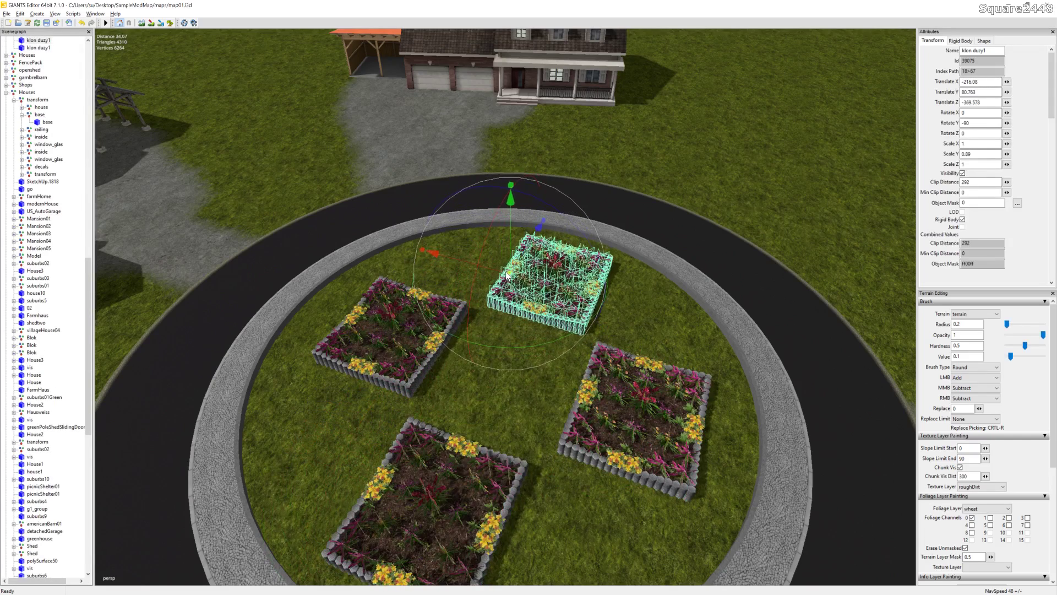
left_click(529, 431)
Step: Examine the flower bed arrangement on the roundabout and the surrounding yards
scroll(523, 353, "down", 5)
left_click_drag(530, 430, 503, 366, "alt")
scroll(502, 365, "up", 6)
scroll(503, 365, "up", 3)
scroll(496, 375, "down", 8)
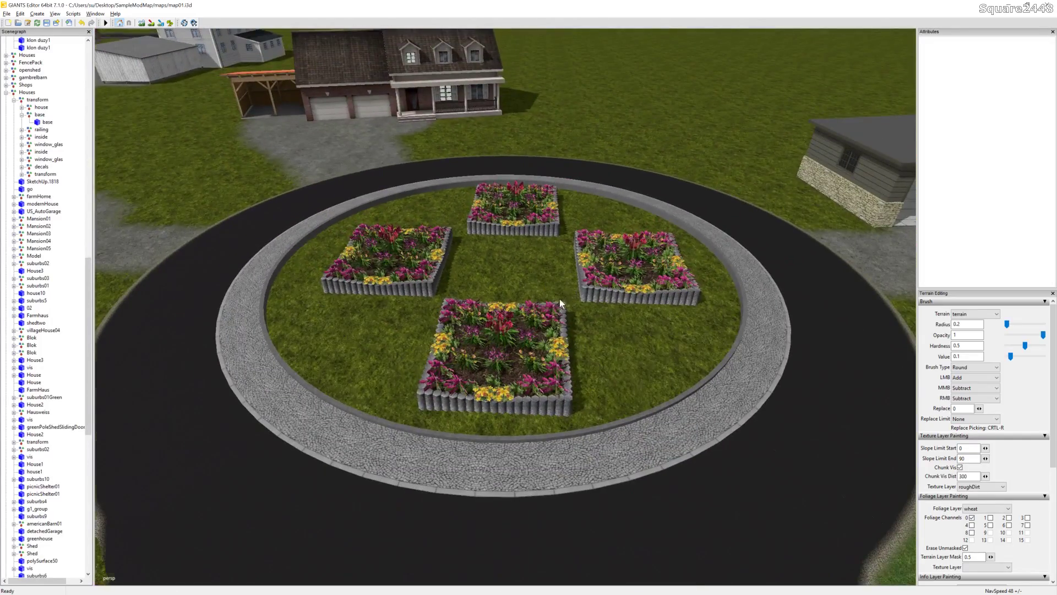
scroll(496, 320, "down", 5)
left_click_drag(467, 329, 444, 305, "alt")
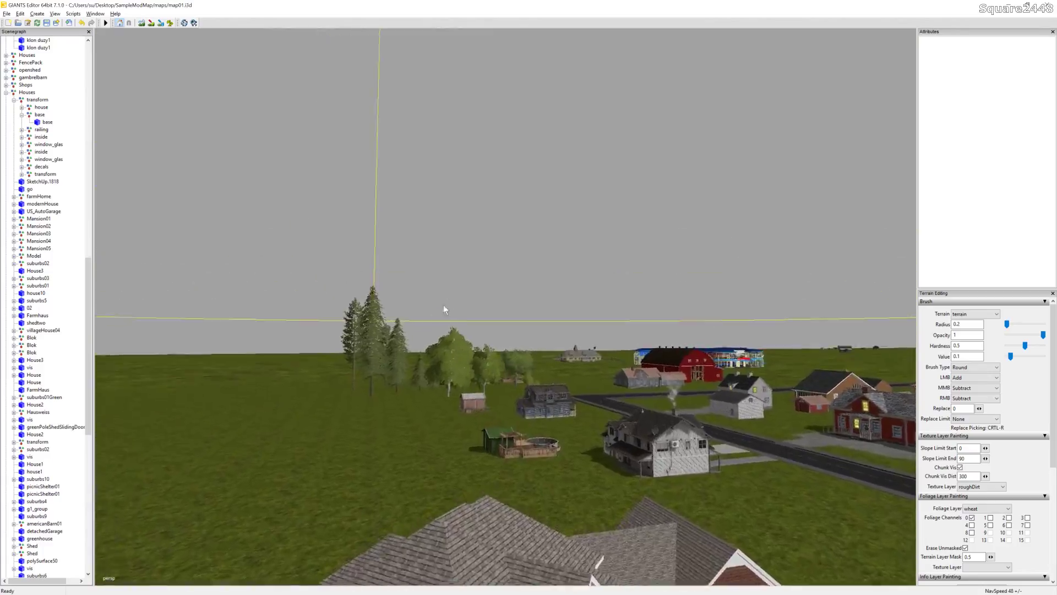
Step: Place a copy of the spruce_stage2 tree from the tree group at the roundabout's centre between the four flower beds, then deselect it
scroll(443, 305, "up", 10)
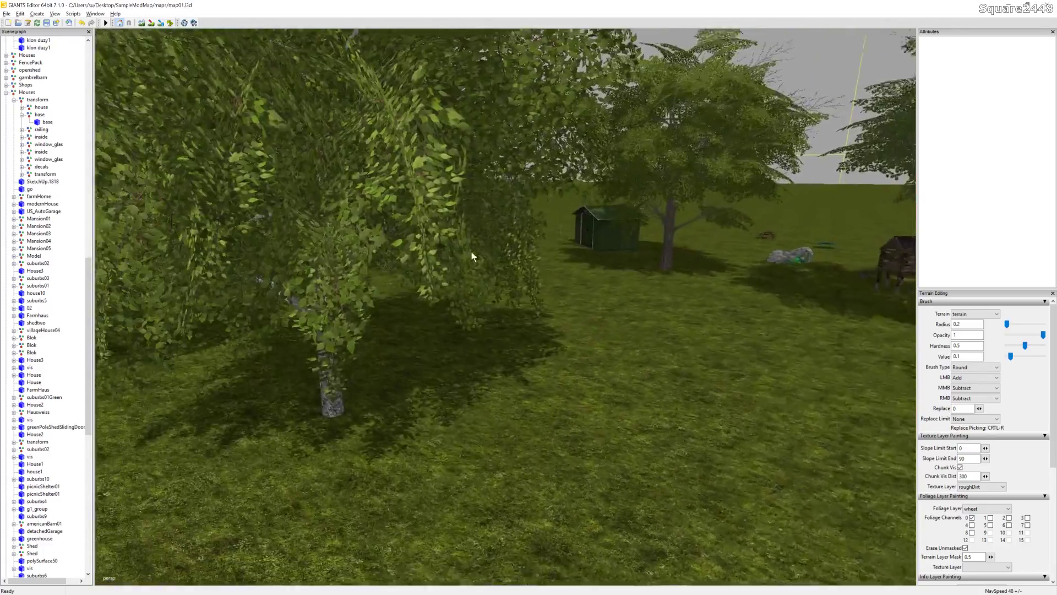
scroll(472, 256, "down", 5)
scroll(486, 302, "up", 6)
left_click_drag(445, 335, 424, 283, "alt")
left_click(423, 284)
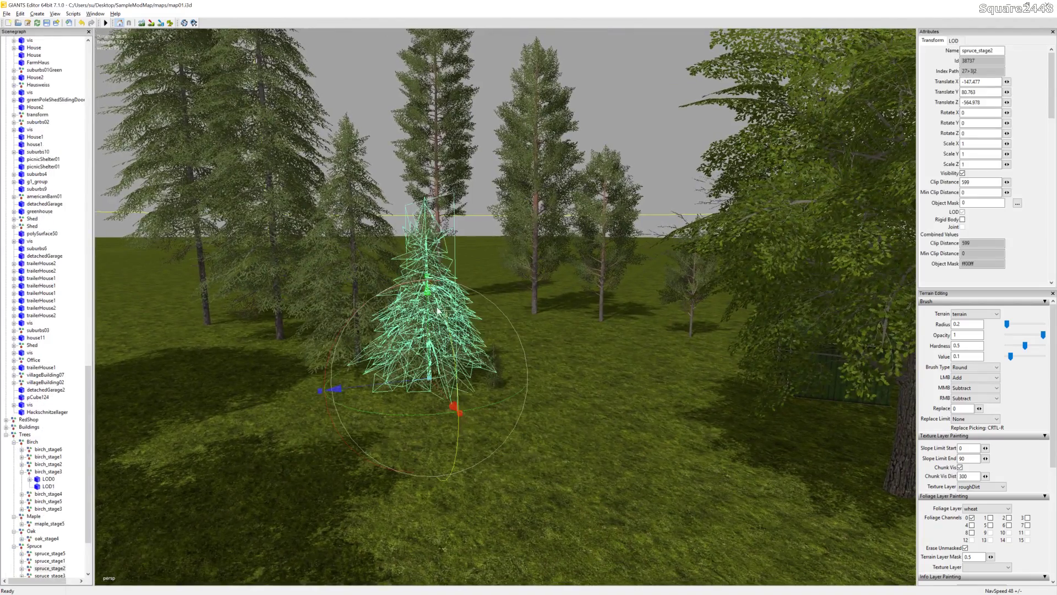
left_click_drag(576, 379, 447, 358, "alt")
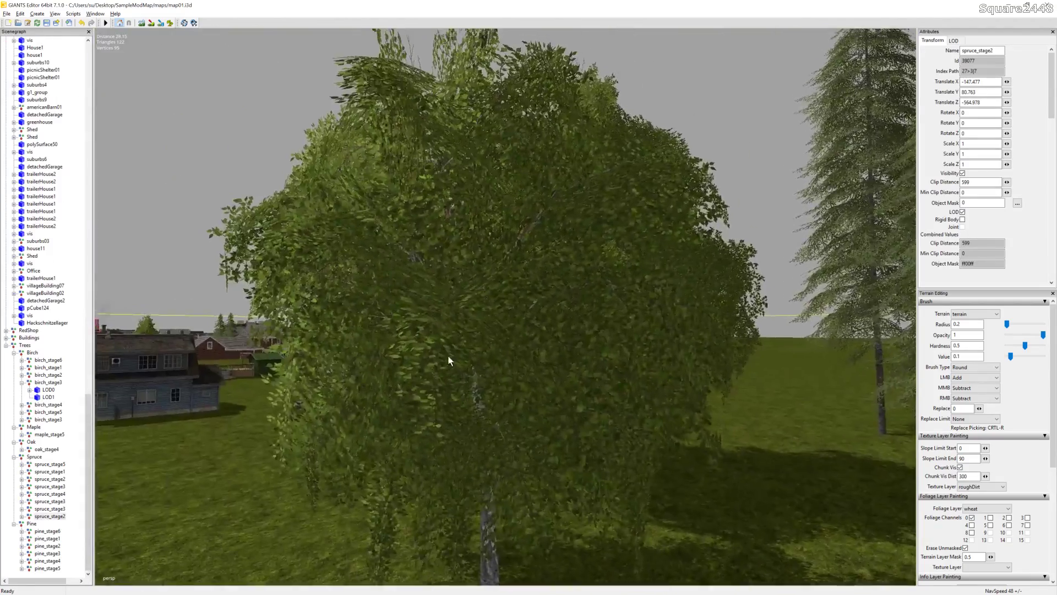
scroll(520, 297, "up", 6)
left_click_drag(519, 297, 469, 312, "alt")
scroll(528, 276, "up", 4)
left_click_drag(528, 274, 568, 299, "alt")
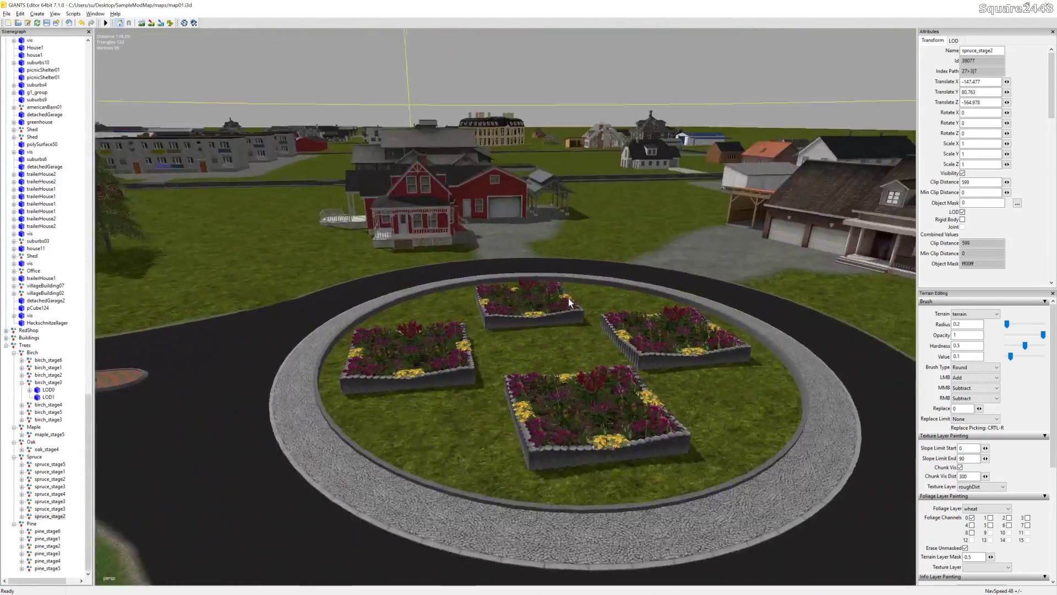
scroll(567, 299, "up", 8)
key("ctrl+b")
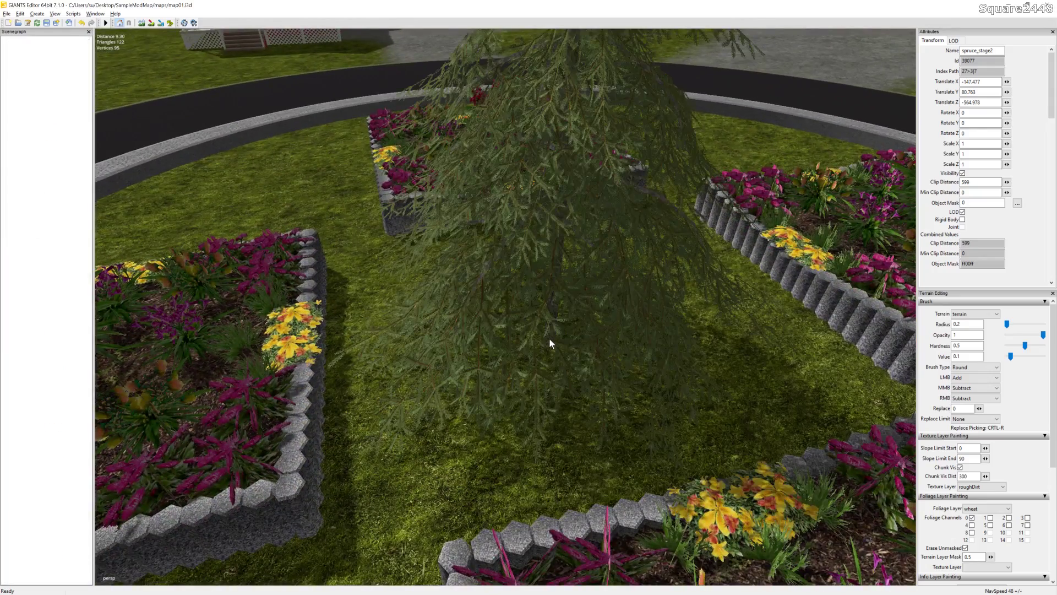
scroll(551, 337, "down", 8)
left_click_drag(477, 319, 482, 318)
left_click(800, 354)
Step: Place a copy of the stones04 rocks from the decoration group on the roundabout's grass, in a gap between the flower beds
left_click_drag(800, 354, 454, 280, "alt")
scroll(454, 280, "up", 8)
left_click_drag(574, 205, 587, 219, "alt")
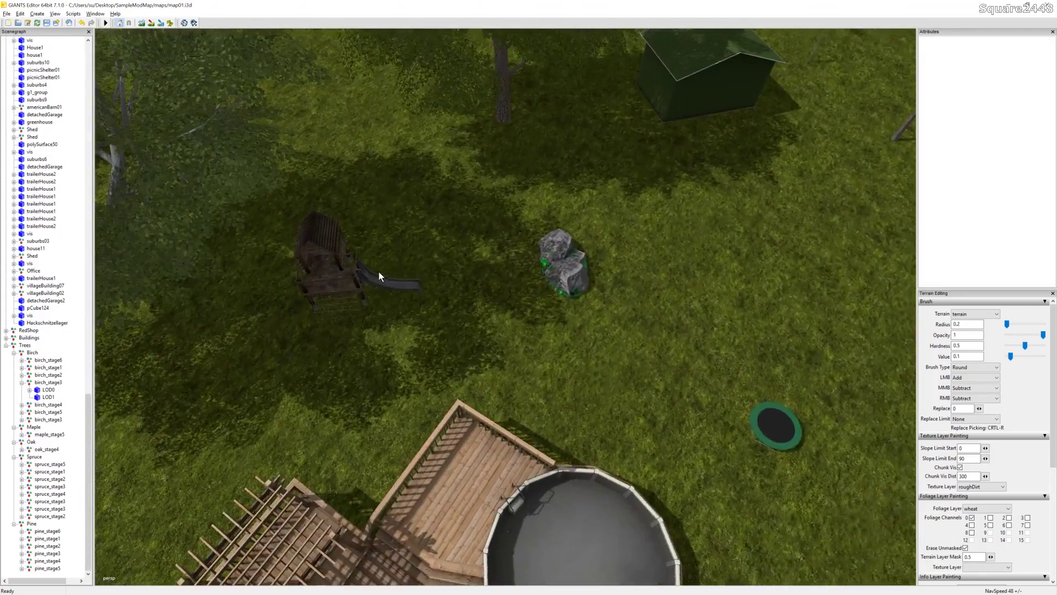
left_click(563, 274)
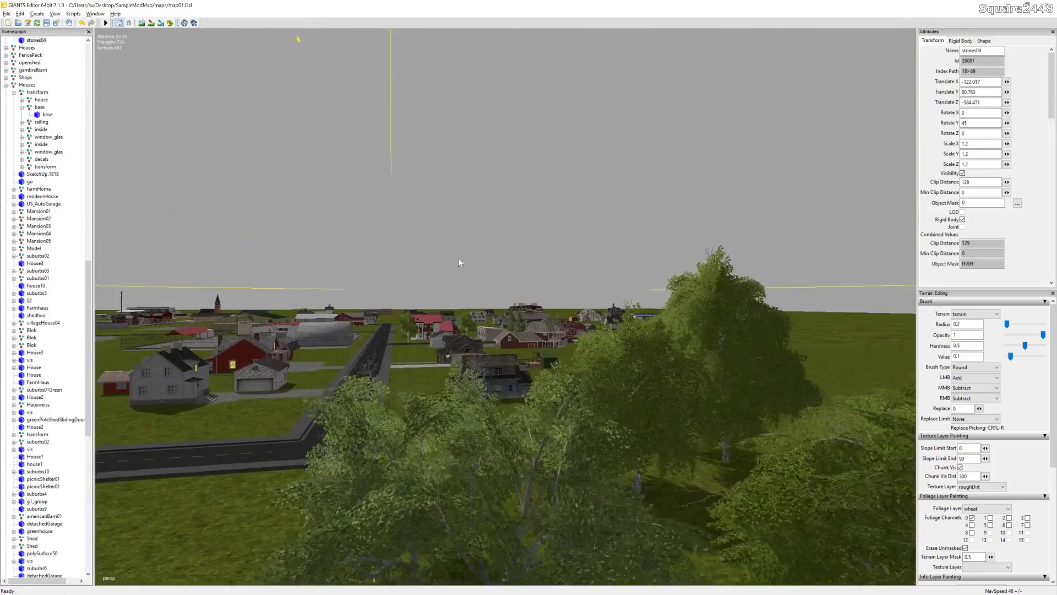
scroll(571, 211, "up", 5)
left_click_drag(602, 281, 597, 249, "alt")
scroll(577, 222, "up", 4)
scroll(666, 222, "up", 3)
scroll(650, 196, "up", 3)
left_click_drag(650, 196, 629, 279, "alt")
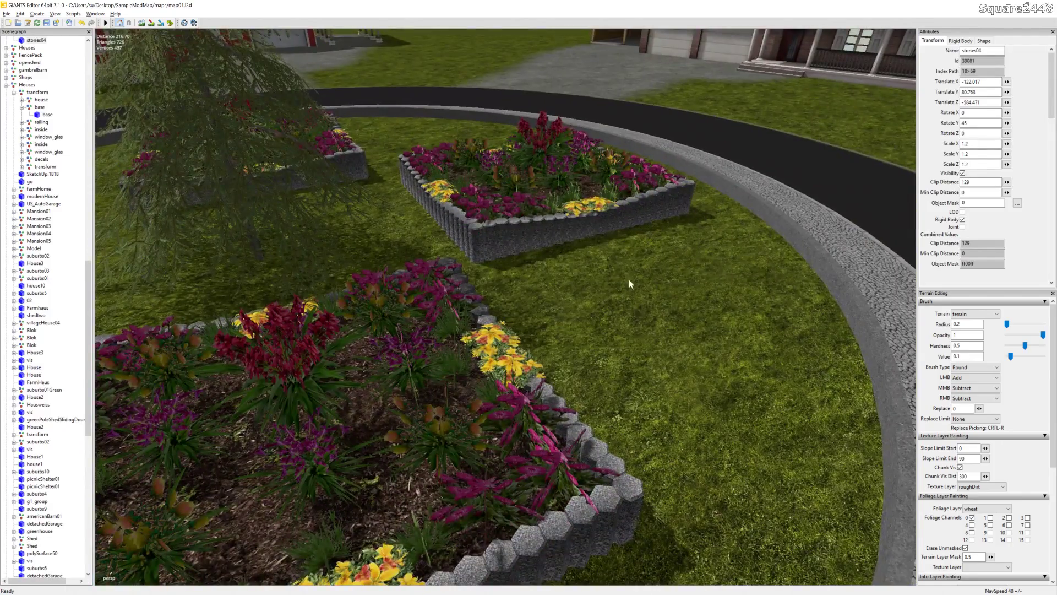
left_click(676, 331)
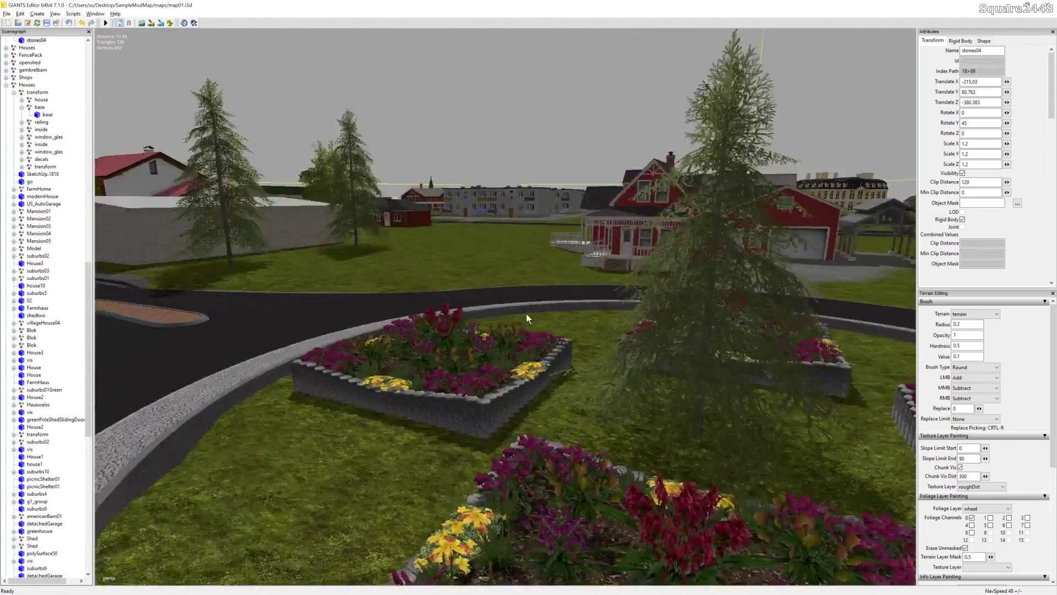
Step: Duplicate the stones04 rocks and place the copy in another gap between the flower beds, near the roundabout's stone border
key("ctrl+d")
scroll(527, 314, "up", 3)
left_click_drag(527, 314, 635, 365, "alt")
key("ctrl+b")
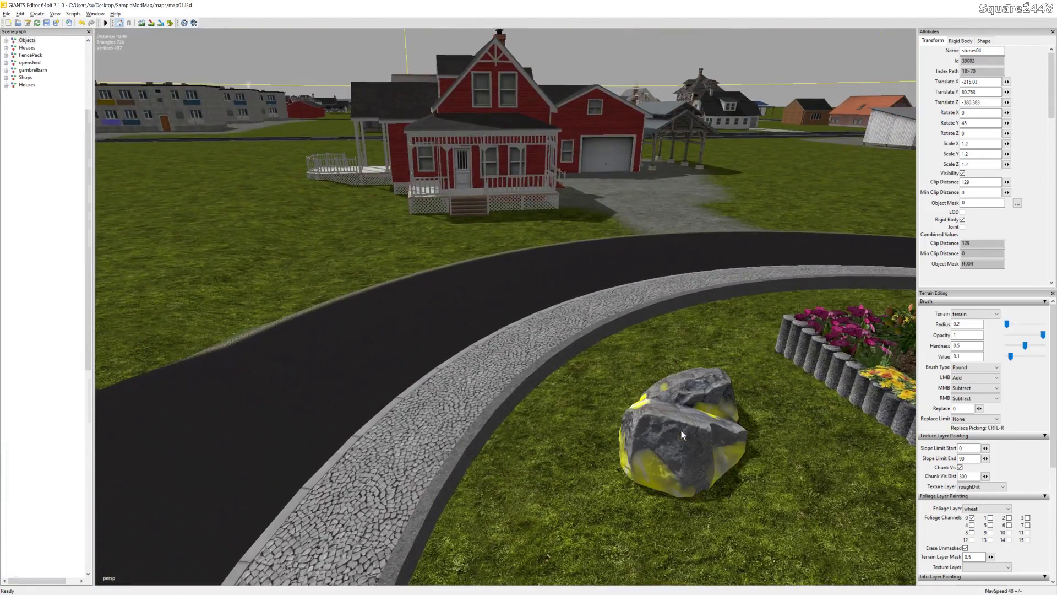
scroll(682, 431, "down", 5)
Step: Duplicate the stones04 rocks onto the open lawn behind the flat-roofed garage near the birch, then deselect them
key("ctrl+d")
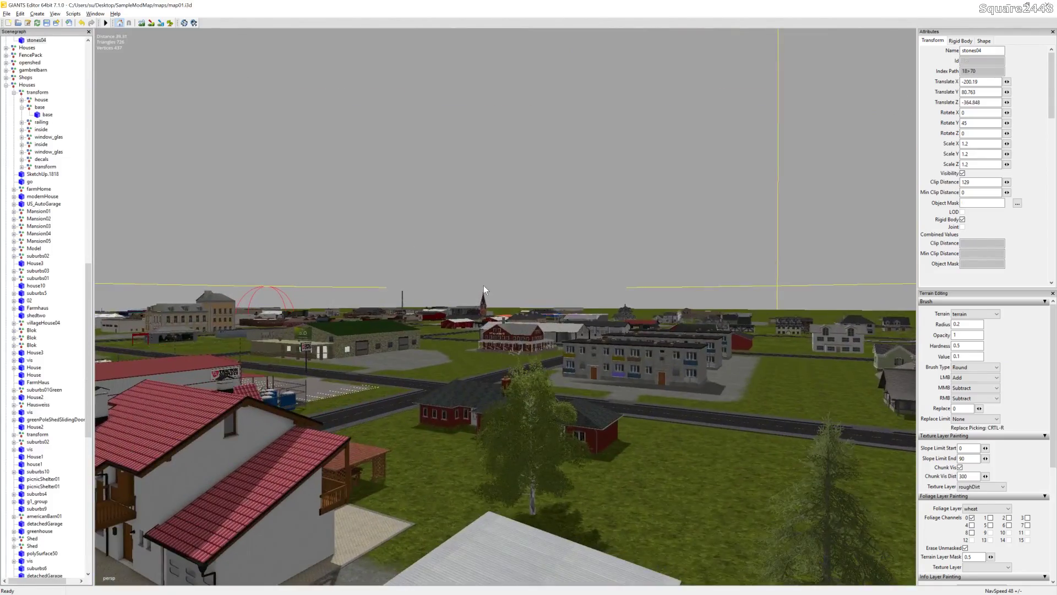
left_click_drag(483, 285, 465, 351, "alt")
key("ctrl+b")
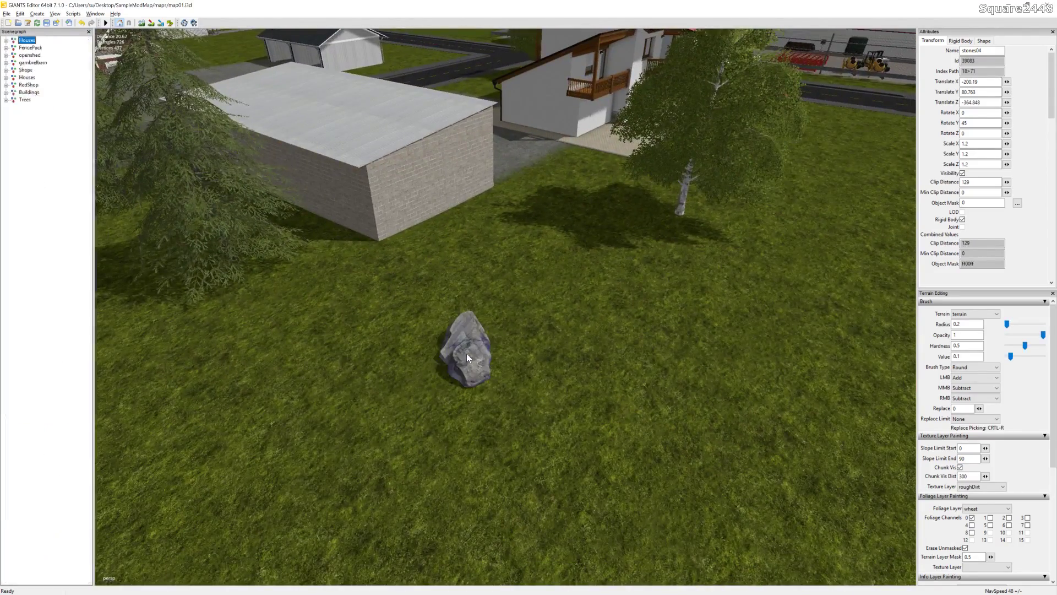
scroll(652, 339, "down", 5)
scroll(597, 173, "down", 5)
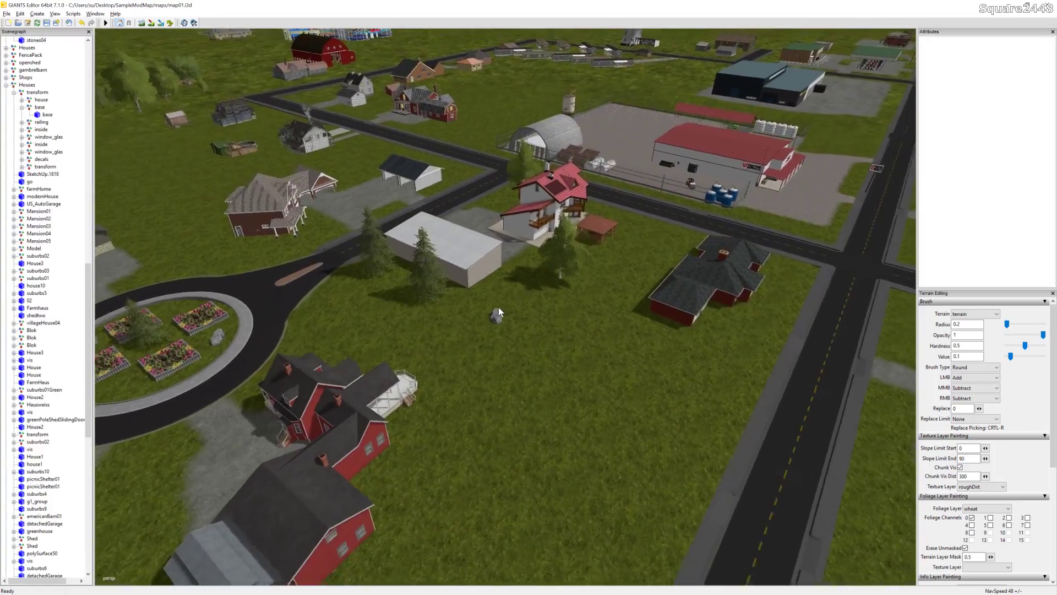
Step: Place a copy of the BBGoal basketball goal from the decoration group beside the white house's garage driveway
left_click_drag(470, 286, 480, 363, "alt")
scroll(543, 267, "up", 10)
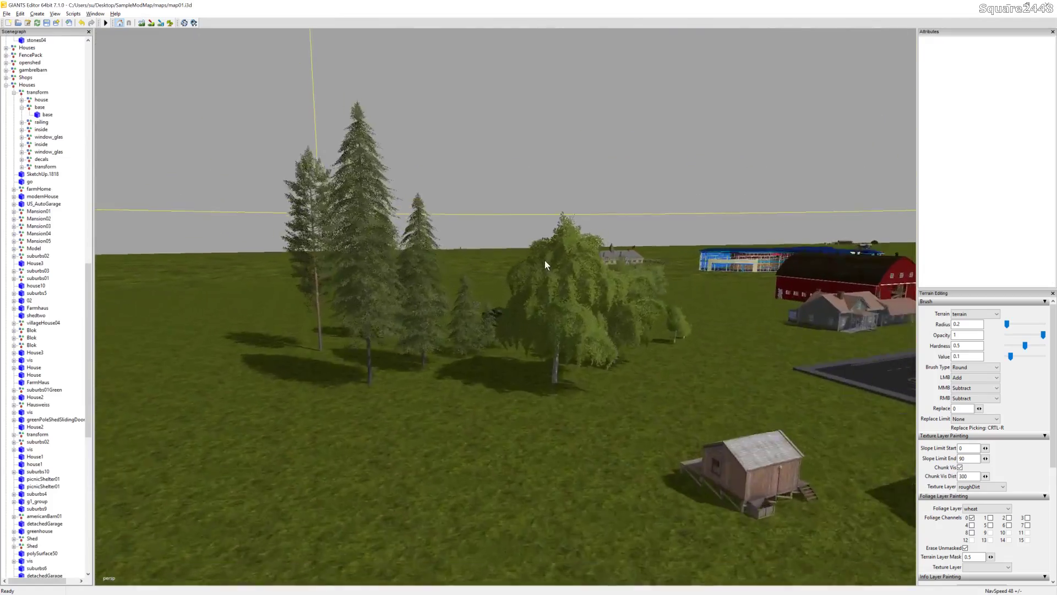
scroll(506, 267, "up", 5)
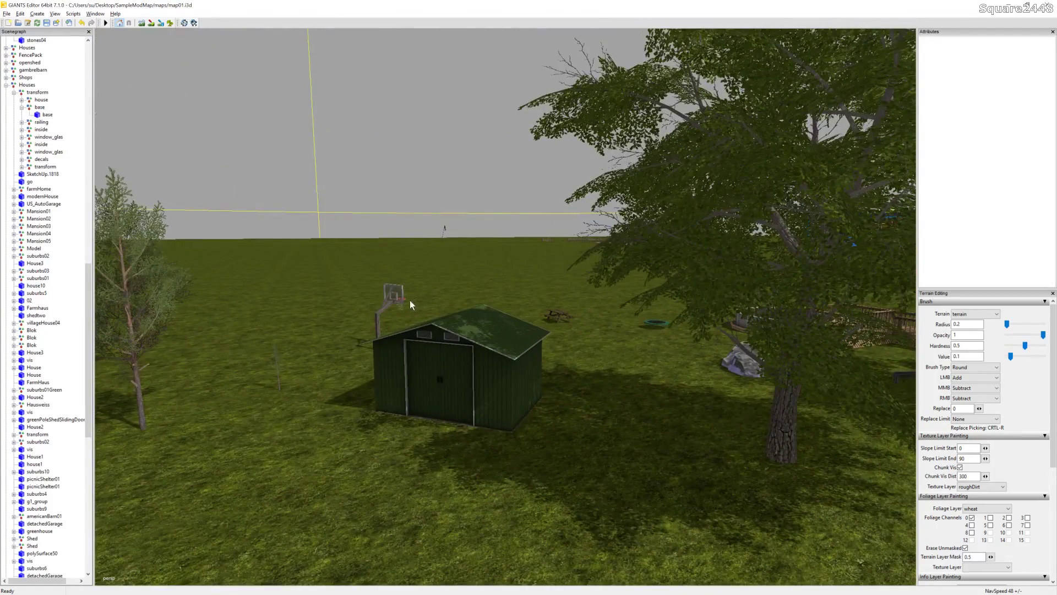
left_click(380, 315)
left_click_drag(447, 378, 503, 344, "alt")
scroll(649, 343, "up", 8)
key("space")
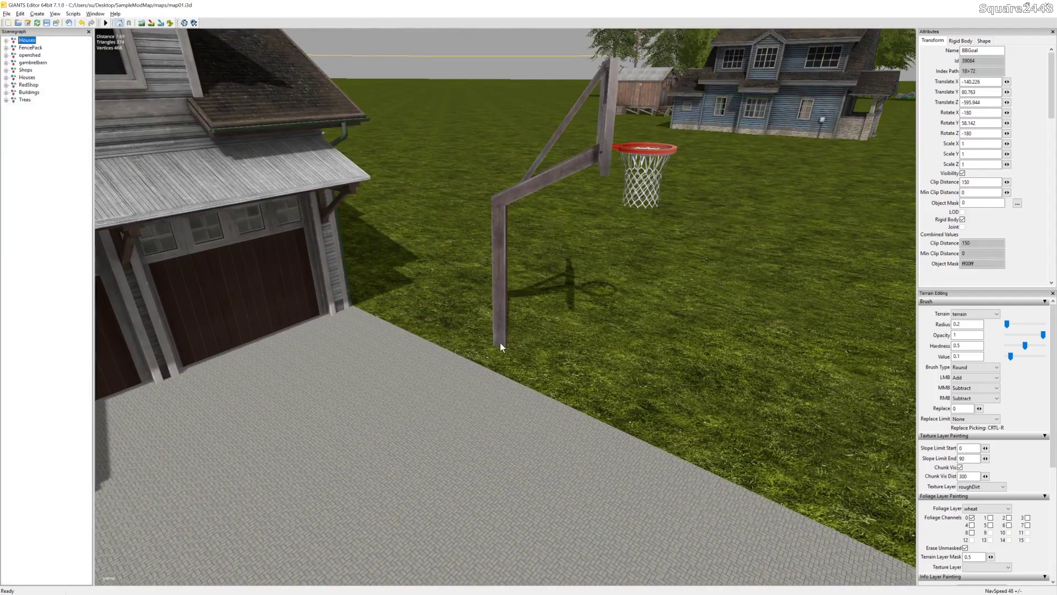
Step: Rotate the basketball goal to face the driveway, adjust its position at the driveway's edge, and deselect it
left_click_drag(559, 382, 512, 336)
scroll(496, 348, "up", 5)
left_click_drag(426, 396, 436, 389)
left_click(685, 324)
scroll(627, 318, "down", 10)
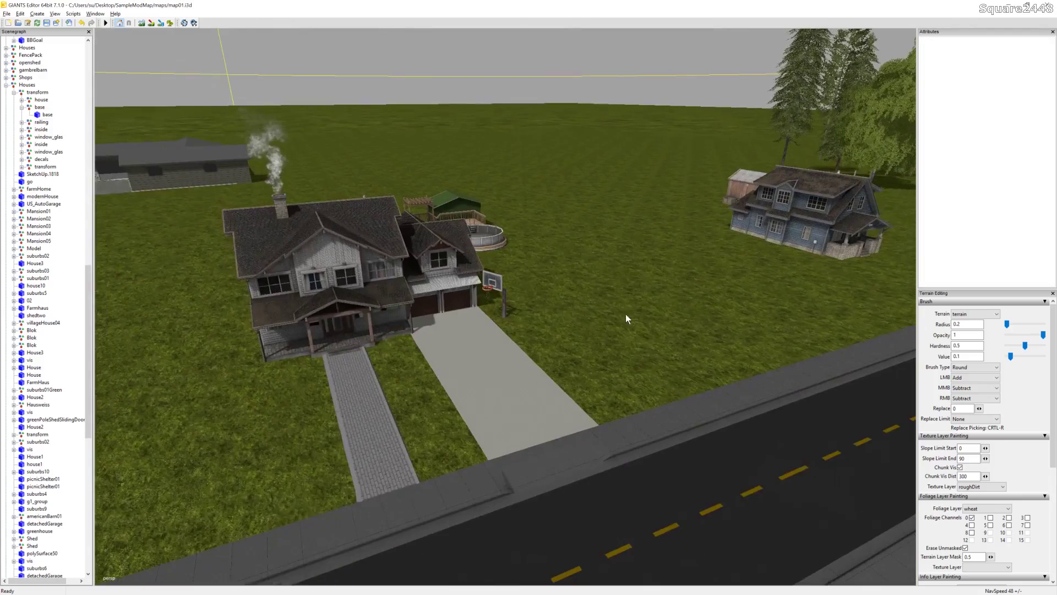
Step: Place a copy of the playgroundHut from the decoration group on the lawn beside the blue house, then deselect it
left_click_drag(452, 334, 371, 331, "alt")
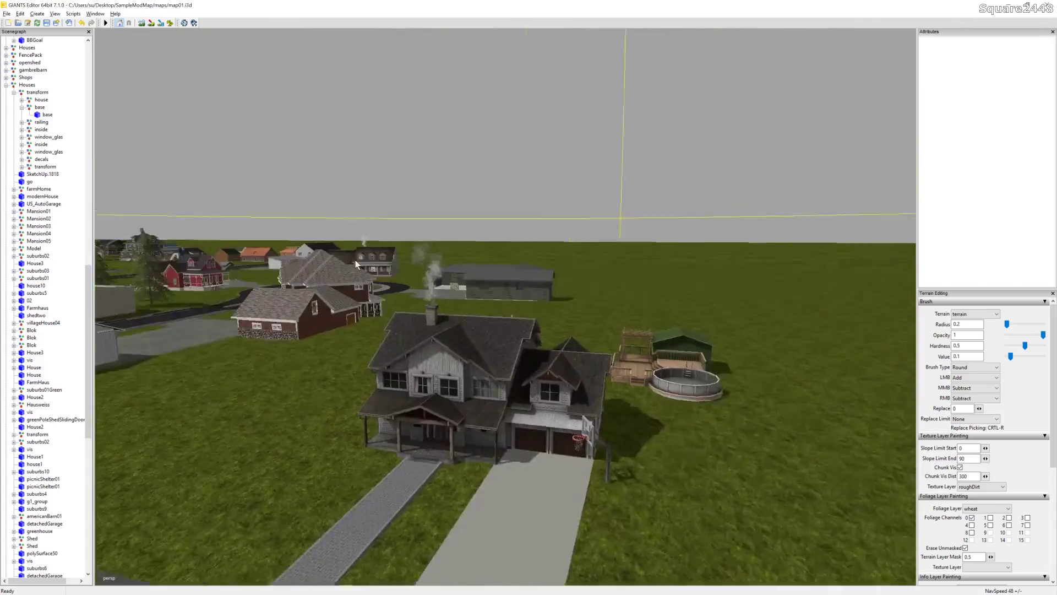
left_click_drag(355, 261, 480, 374, "alt")
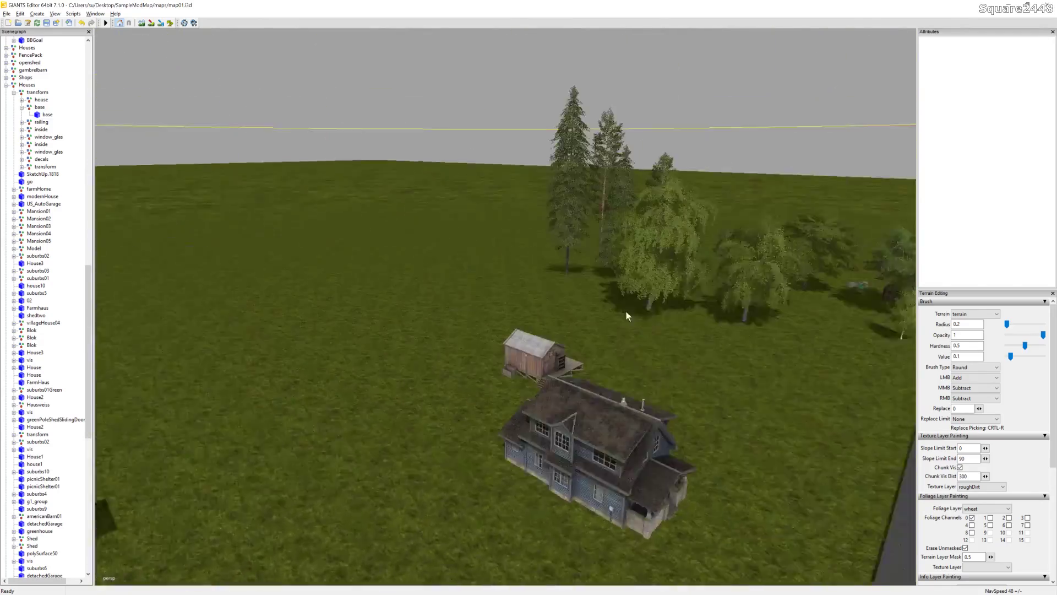
left_click_drag(625, 294, 432, 312, "alt")
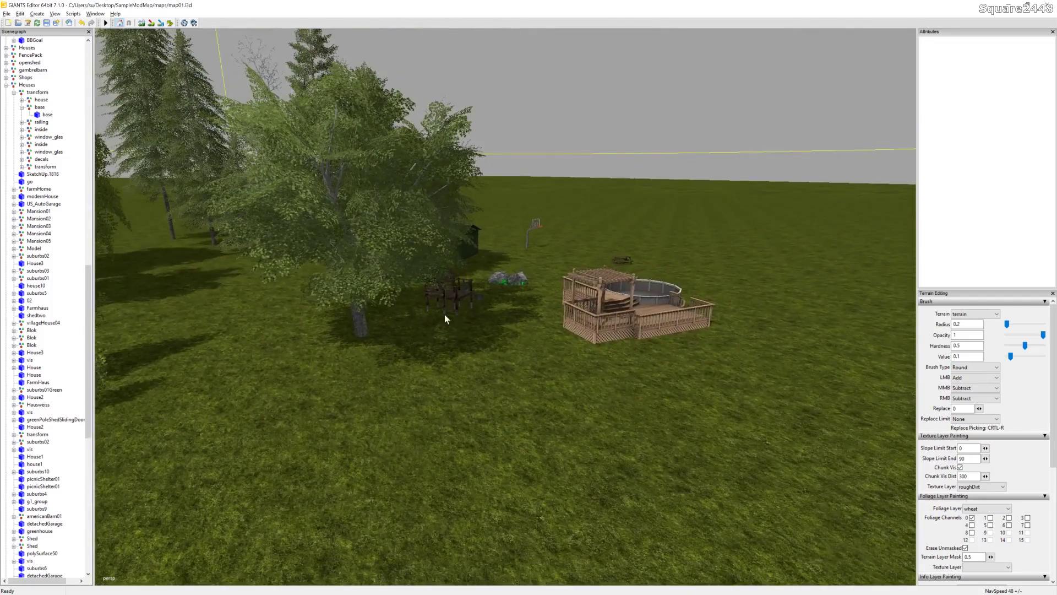
left_click(467, 300)
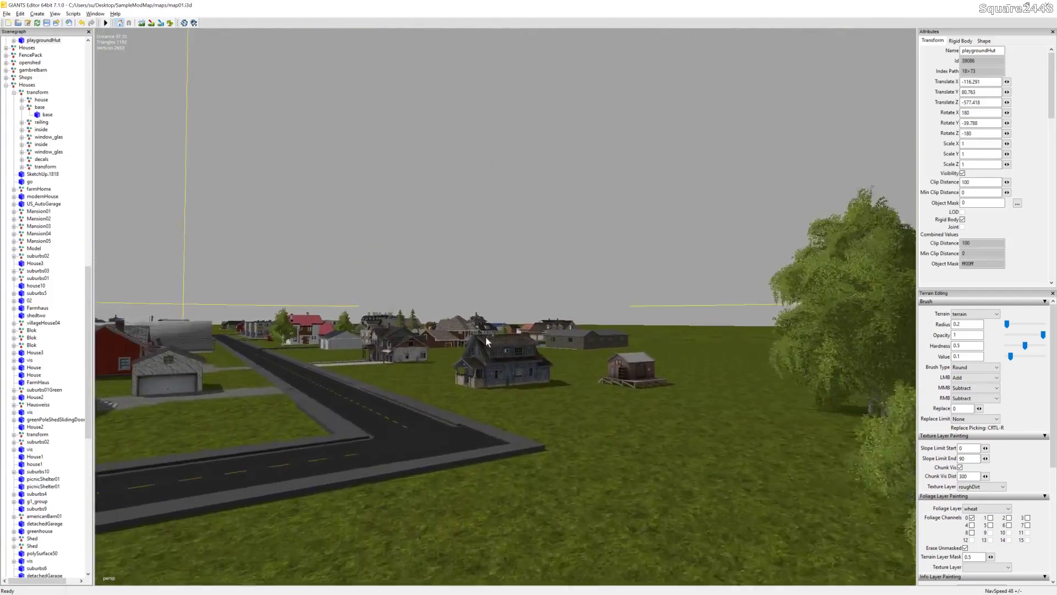
left_click_drag(486, 337, 535, 361, "alt")
right_click_drag(536, 357, 564, 361, "alt")
key("ctrl+b")
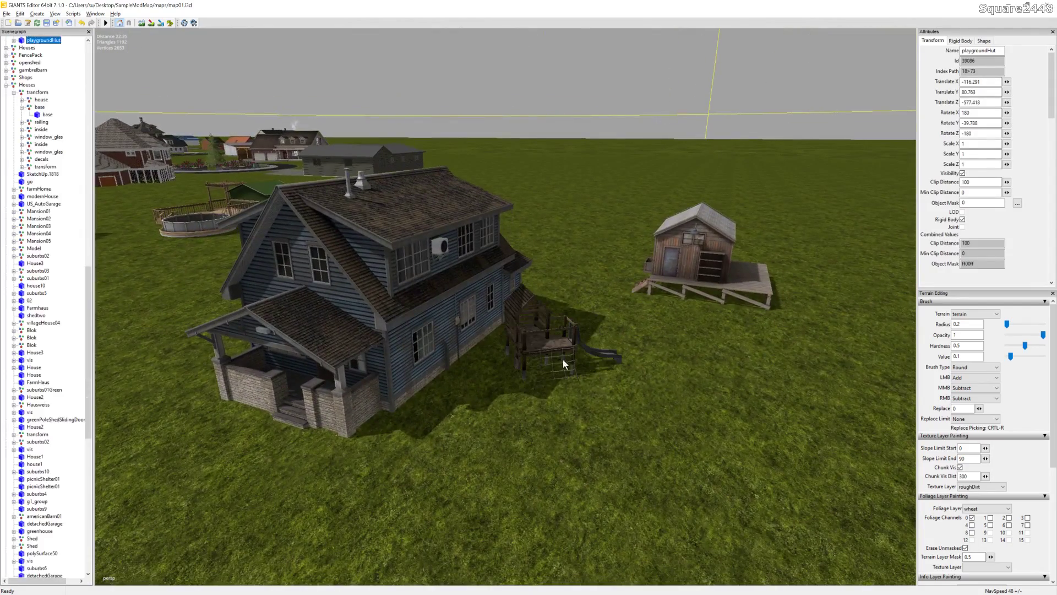
left_click(640, 347)
right_click_drag(640, 346, 516, 390, "alt")
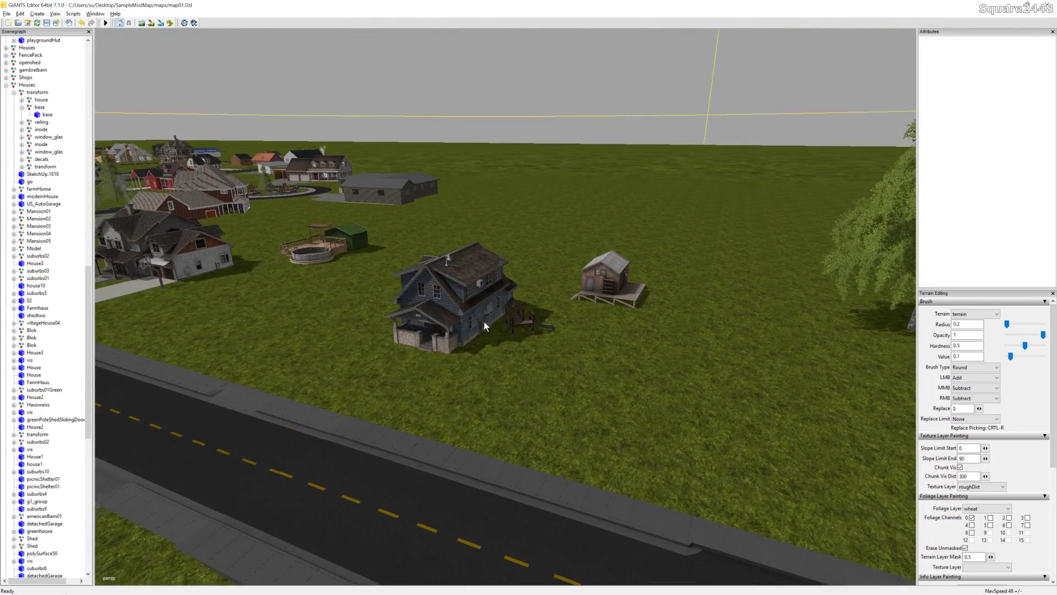
Step: Place three copies of the birch_stage2 tree along the roadside lawn by the brick house's driveway and the dark-roofed garage
left_click_drag(449, 320, 498, 359, "alt")
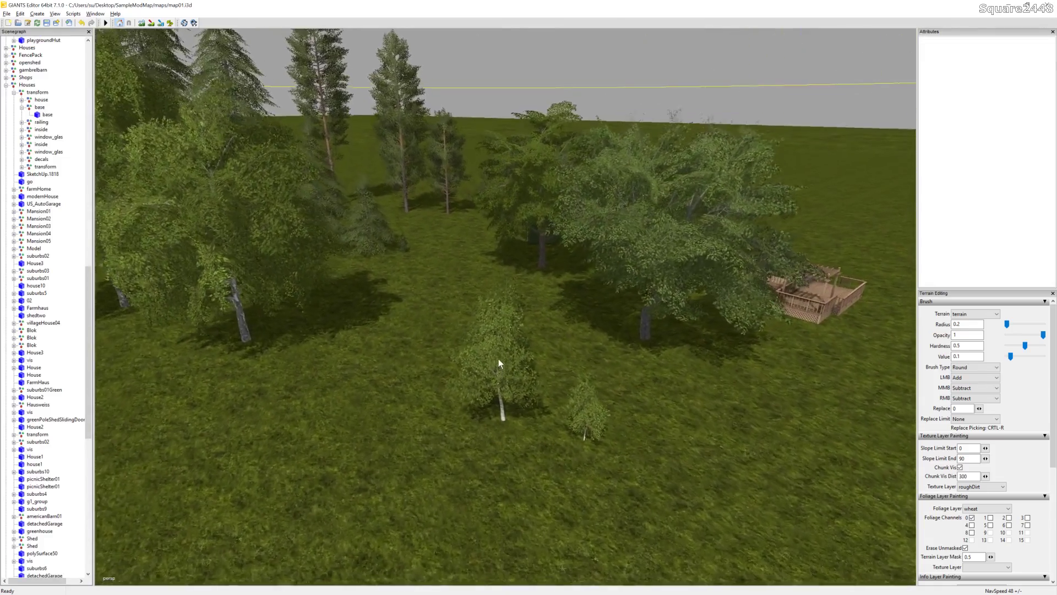
left_click(501, 414)
left_click_drag(501, 415, 469, 316, "alt")
key("ctrl+v")
key("ctrl+v")
scroll(725, 259, "down", 2)
scroll(733, 247, "up", 5)
scroll(722, 242, "down", 6)
scroll(628, 332, "down", 3)
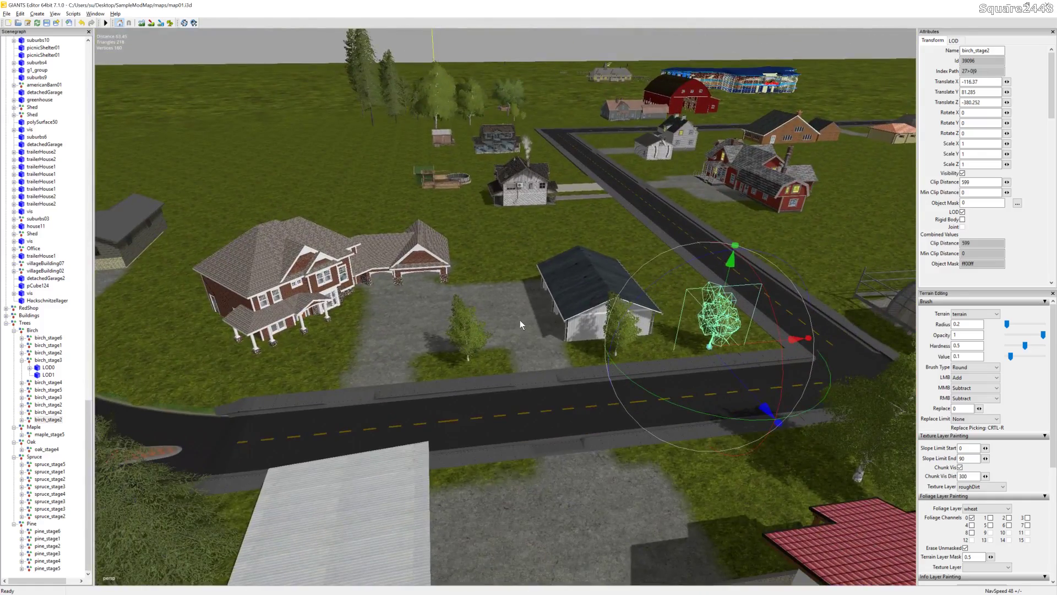
Step: Duplicate the birch_stage2 tree onto the front lawn of the brick house and deselect it
key("ctrl+v")
scroll(456, 328, "up", 3)
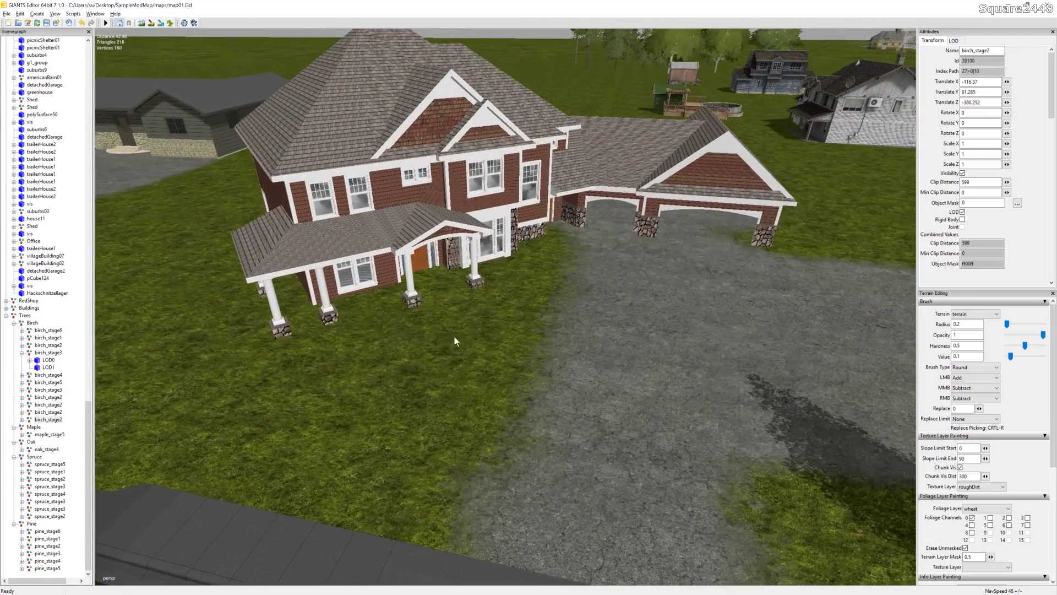
key("ctrl+b")
left_click_drag(431, 369, 399, 410)
left_click(627, 409)
Step: Place a copy of the birch_stage3 tree in the tree group beyond the blue house
scroll(595, 375, "down", 5)
left_click_drag(565, 346, 634, 347, "alt")
scroll(685, 212, "up", 4)
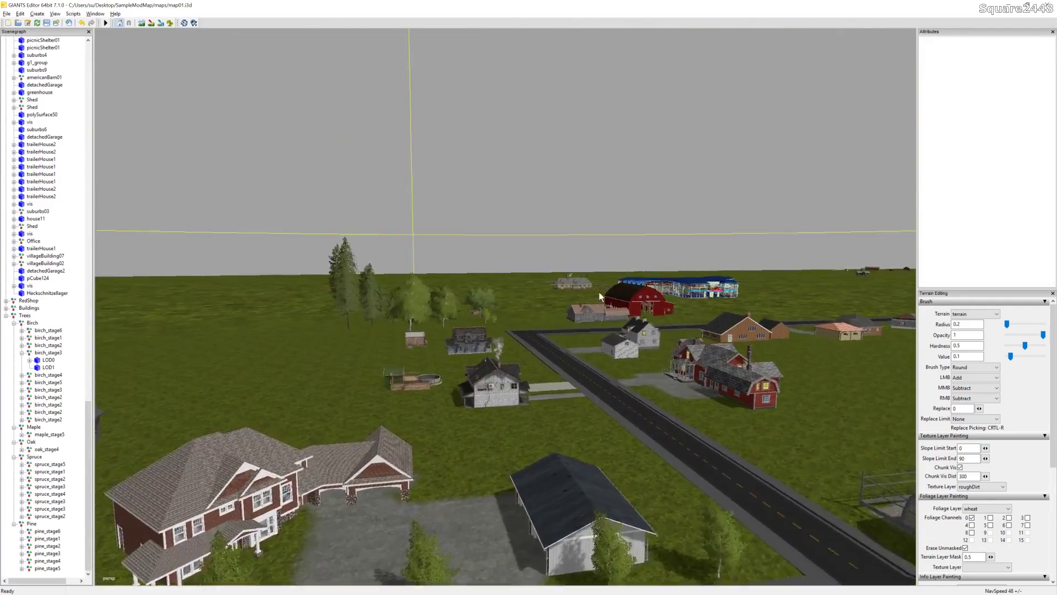
left_click(375, 315)
scroll(612, 360, "up", 4)
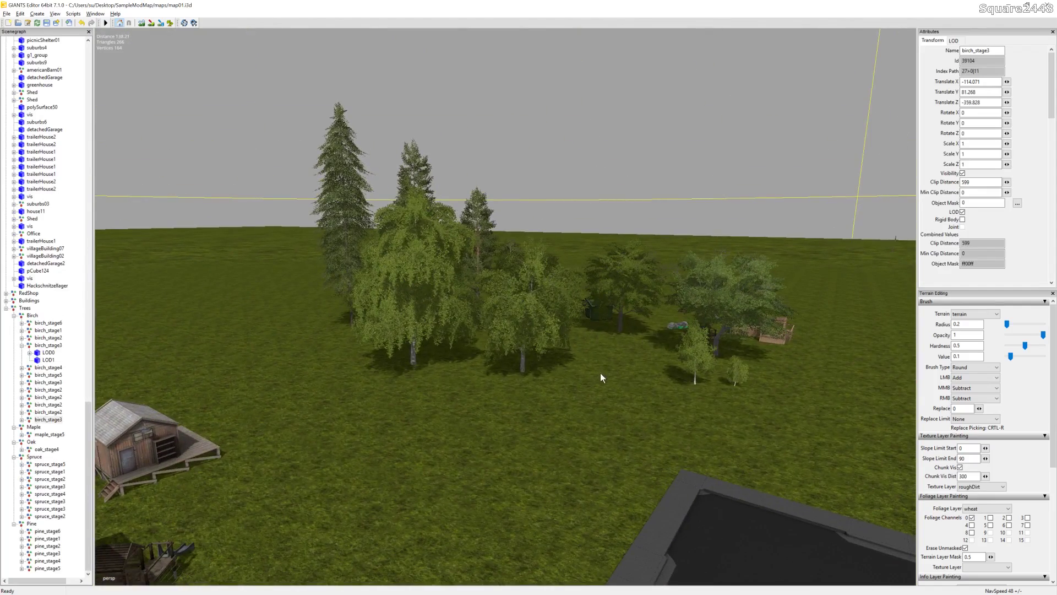
key("ctrl+b")
left_click(607, 371)
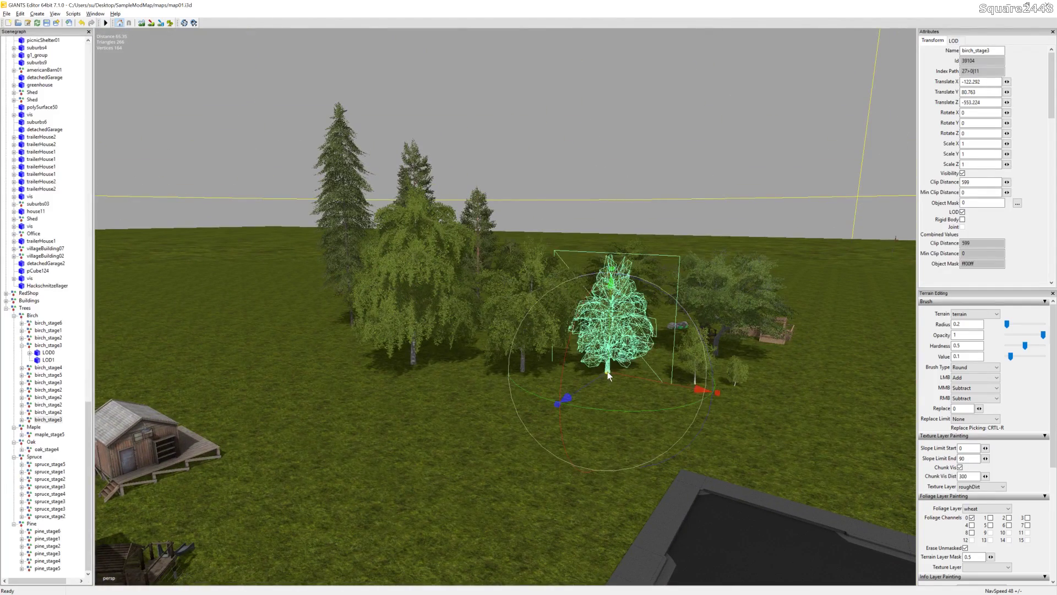
Step: Place three copies of the birch_stage3 tree on the lawn beside and behind the dark-roofed garage and along the adjacent road
right_click_drag(680, 389, 497, 343)
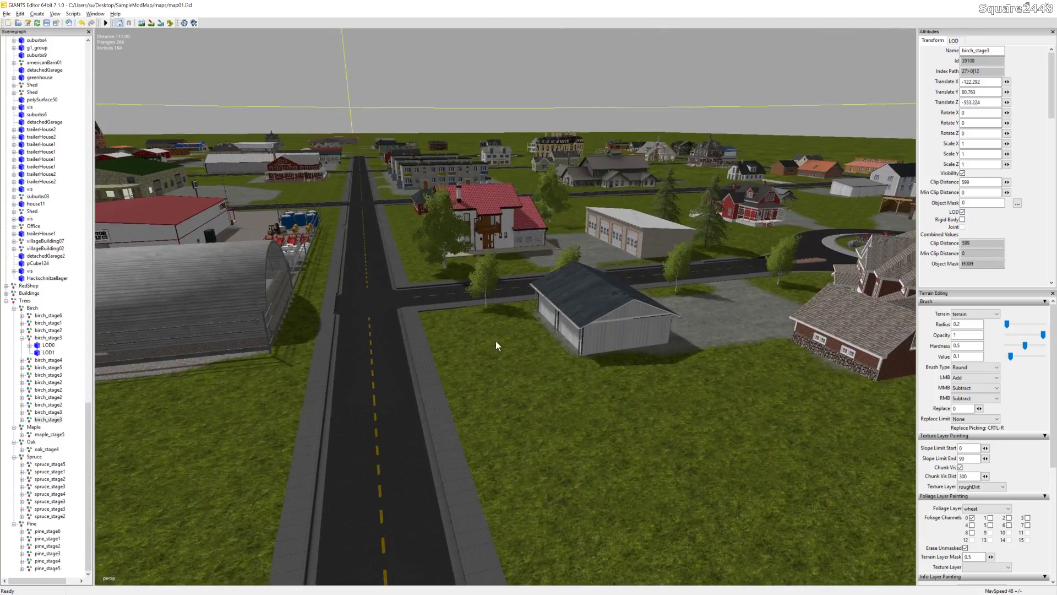
key("ctrl+b")
key("ctrl+d")
key("ctrl+b")
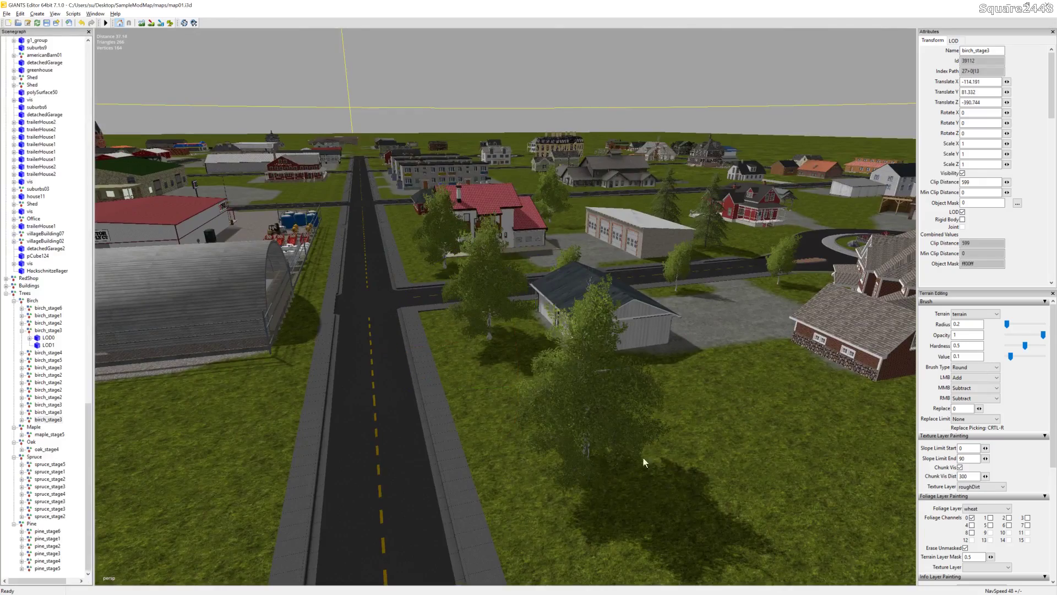
key("ctrl+d")
key("ctrl+b")
key("ctrl+d")
right_click_drag(645, 426, 527, 402)
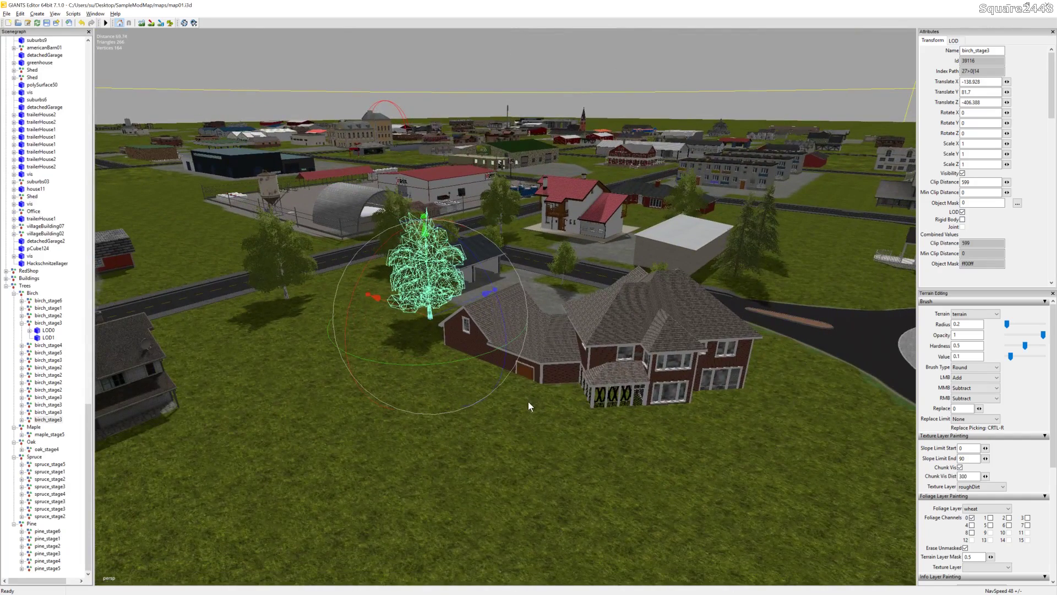
Step: Duplicate the birch_stage3 tree and position the copy on the lawn between the brick house and the roundabout
key("ctrl+d")
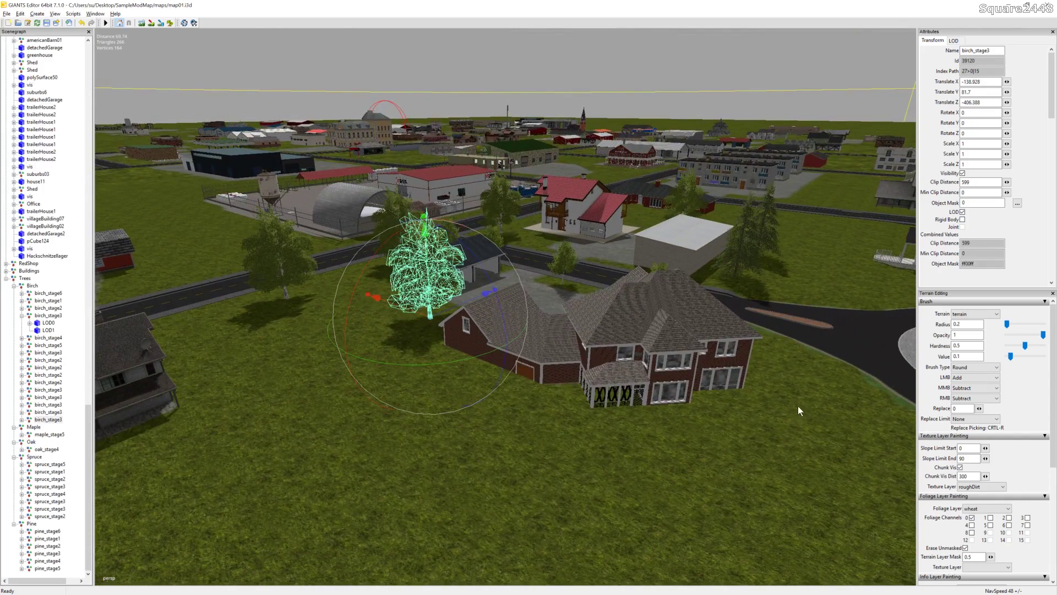
key("ctrl+b")
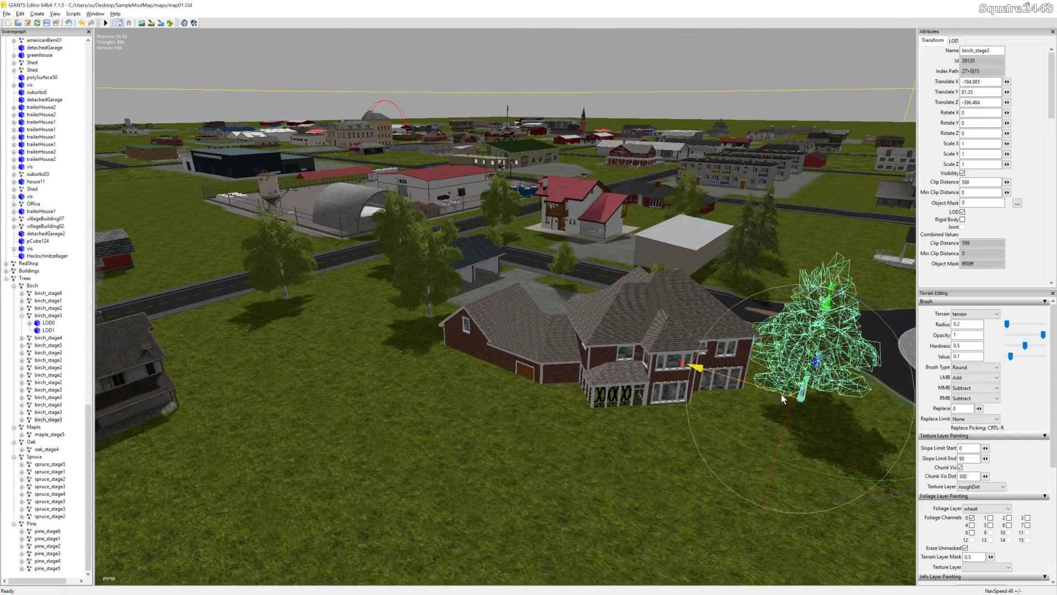
key("ctrl+b")
right_click_drag(791, 397, 737, 393)
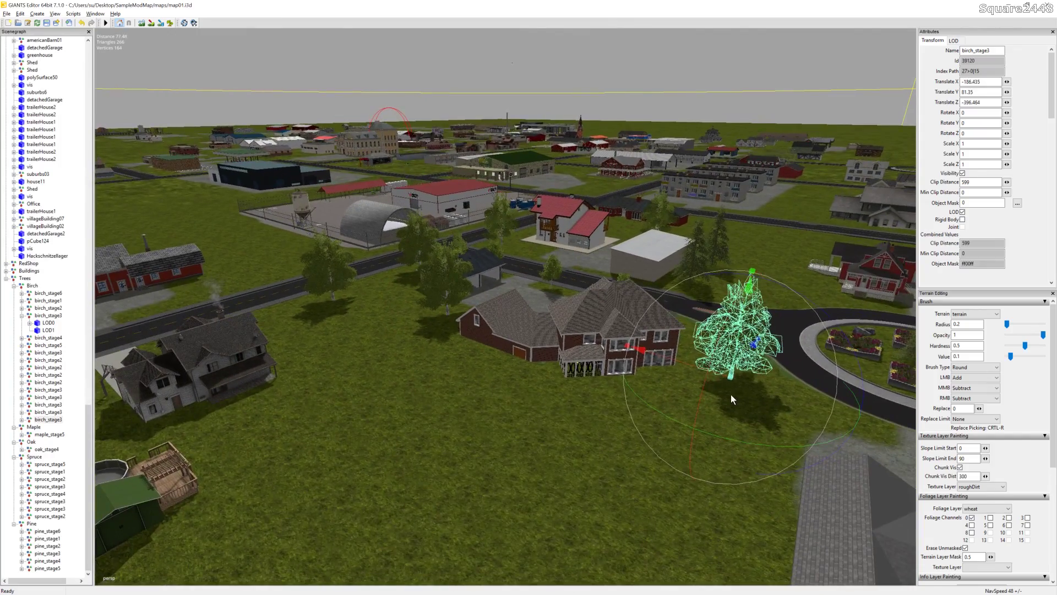
Step: Duplicate the birch_stage3 tree and place the copy on the lawn behind the deck and green-roofed shed
key("ctrl+d")
right_click_drag(618, 355, 571, 333)
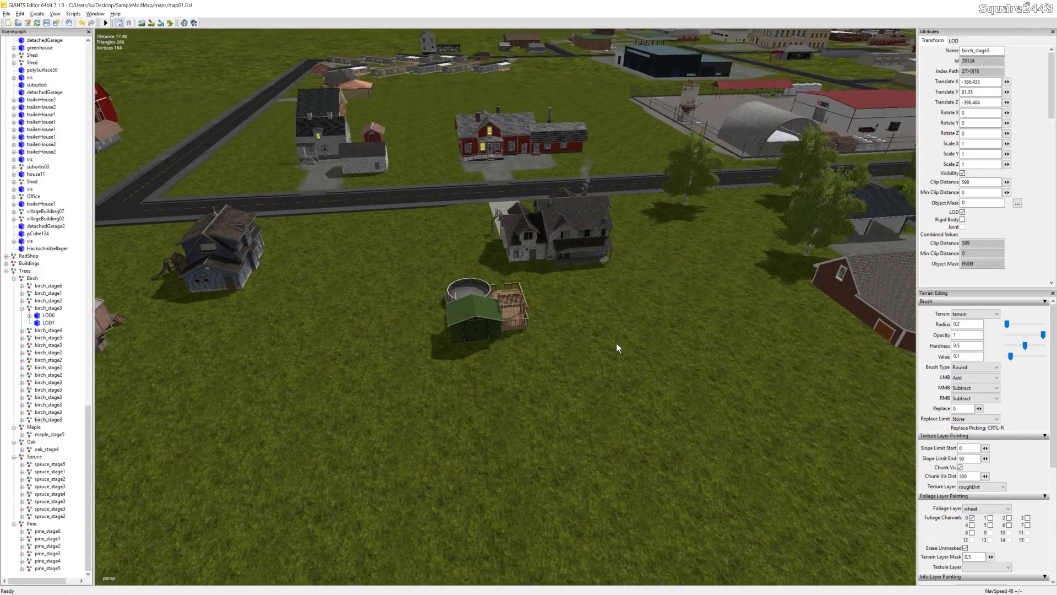
key("ctrl+b")
right_click_drag(571, 432, 503, 370)
Step: Duplicate the pine_stage2 tree twice and place both copies on the lawn beside the white-sided house
left_click(537, 353)
left_click(521, 464)
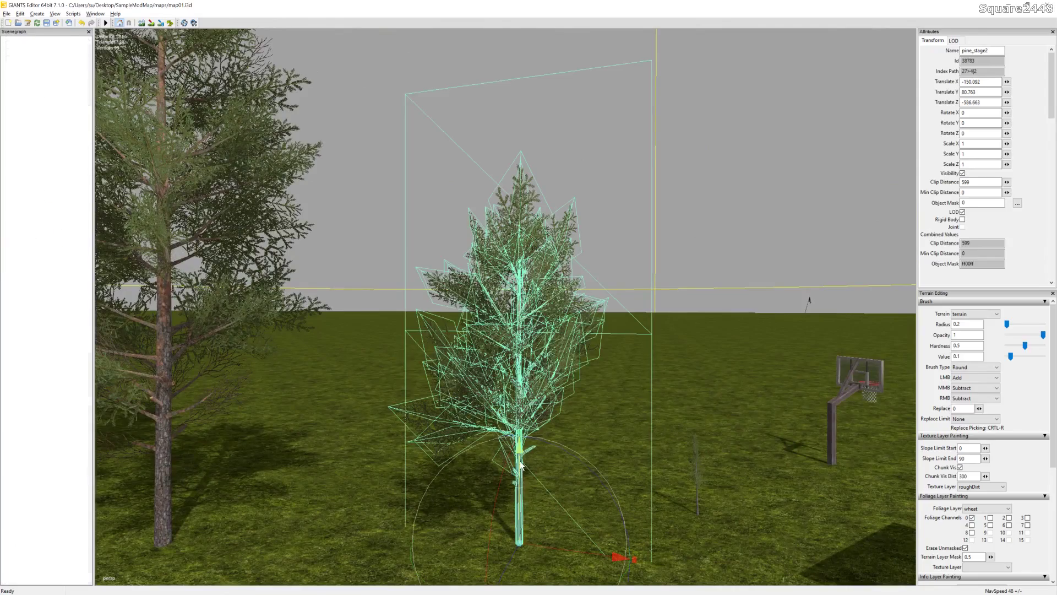
right_click_drag(665, 305, 467, 411)
key("ctrl+v")
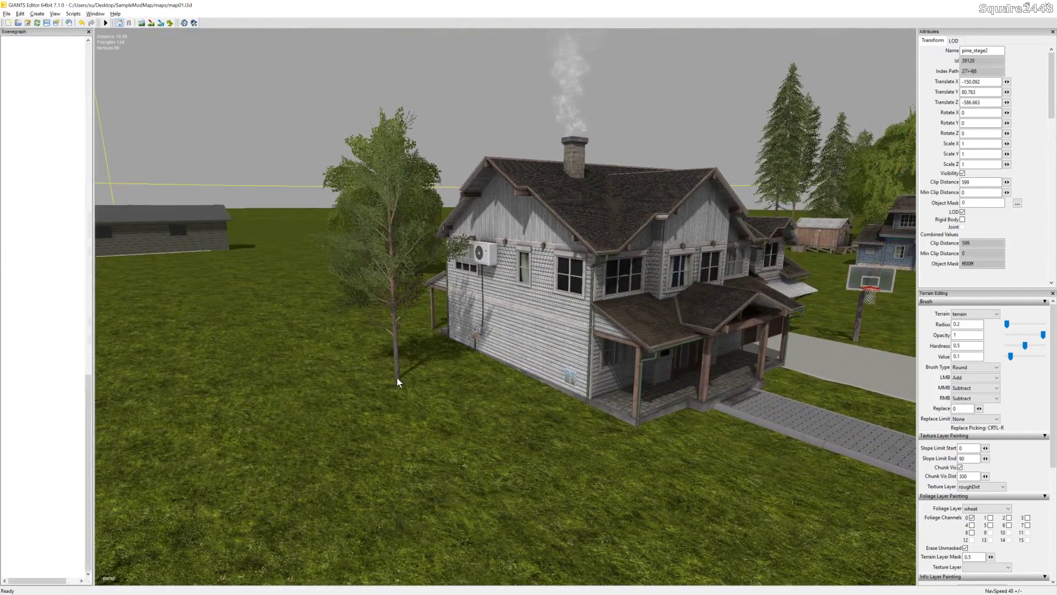
left_click_drag(417, 392, 650, 536)
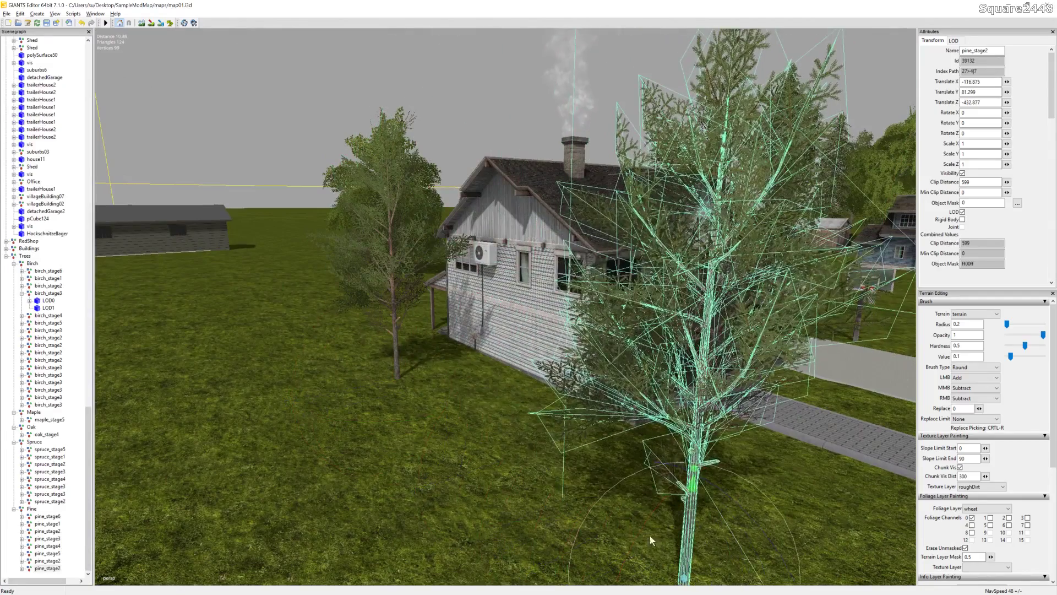
left_click(467, 393)
Step: Place a copy of the birch_stage1 tree on each side of the paved walkway before the white-sided house's porch and clear the selection
scroll(467, 392, "down", 4)
left_click_drag(467, 392, 498, 414, "alt")
right_click_drag(498, 414, 531, 326)
right_click_drag(576, 211, 377, 362)
left_click(553, 298)
left_click(378, 363)
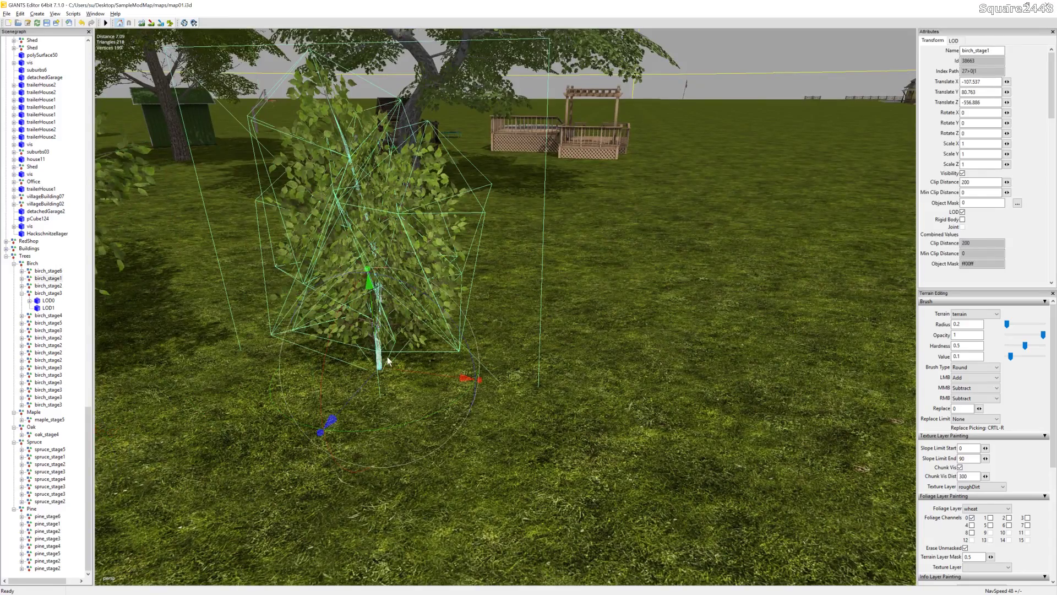
right_click_drag(612, 257, 582, 304)
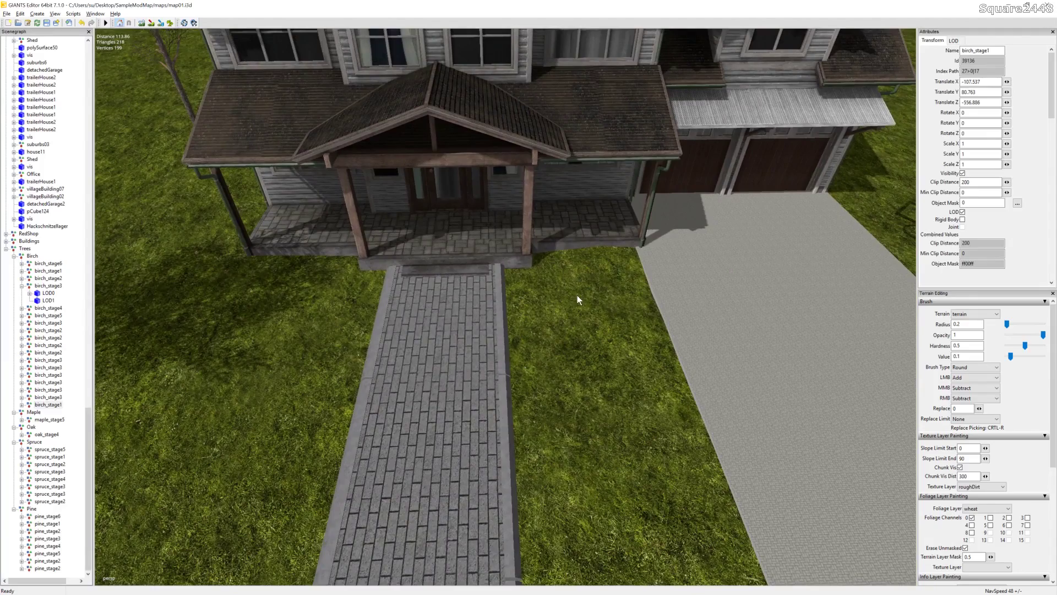
key("space")
key("ctrl+d")
key("space")
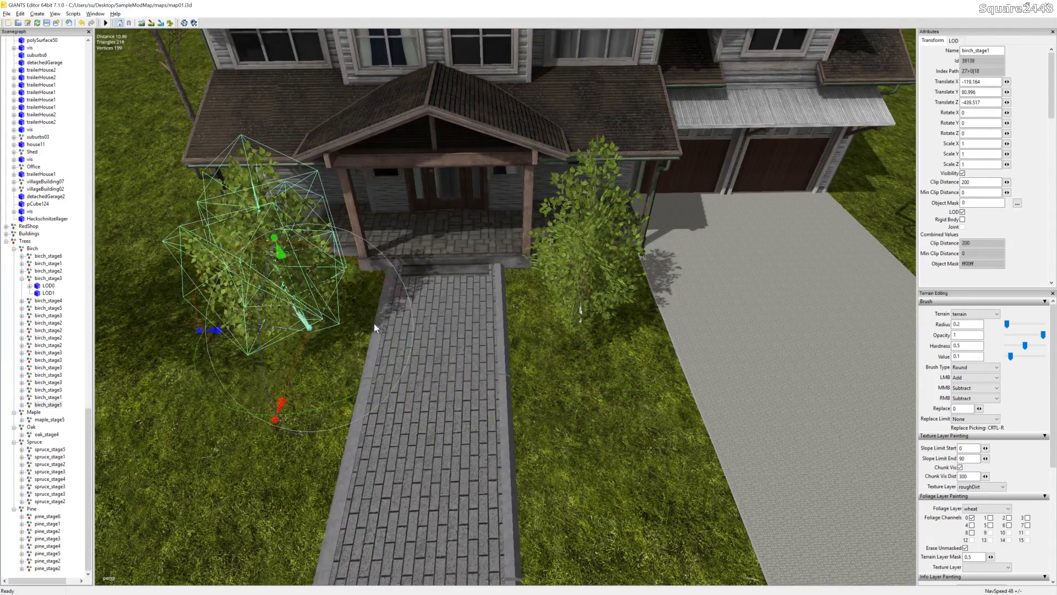
scroll(375, 323, "down", 10)
left_click(752, 353)
scroll(432, 329, "up", 1)
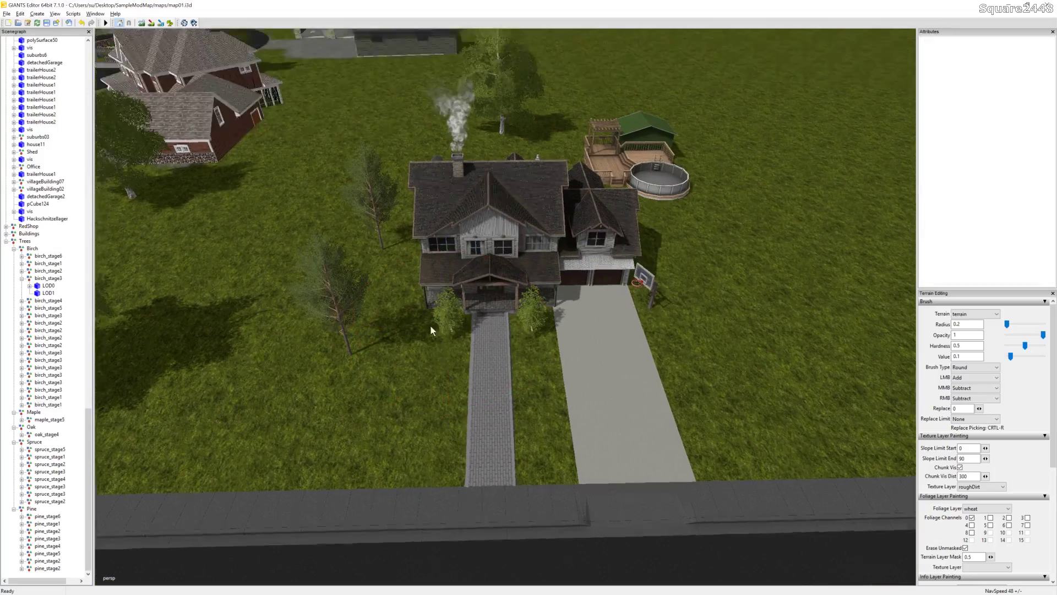
Step: Place a copy of the spruce_stage2 tree on the lawn between the road and the basketball goal
scroll(431, 329, "down", 3)
scroll(418, 331, "up", 10)
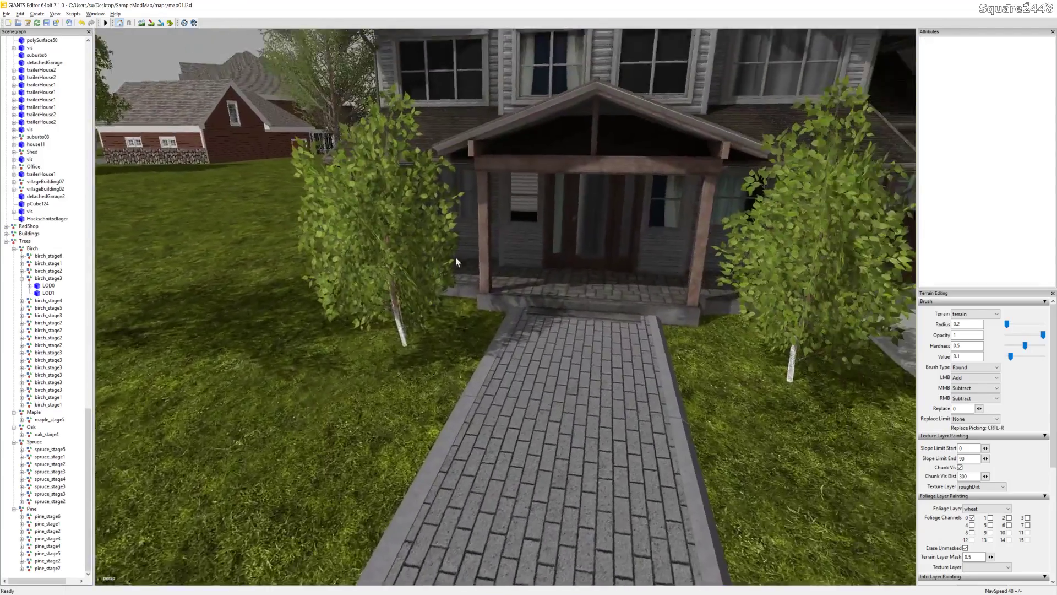
scroll(455, 256, "down", 8)
left_click_drag(564, 337, 777, 295, "alt")
scroll(557, 332, "up", 8)
left_click_drag(621, 276, 549, 299, "alt")
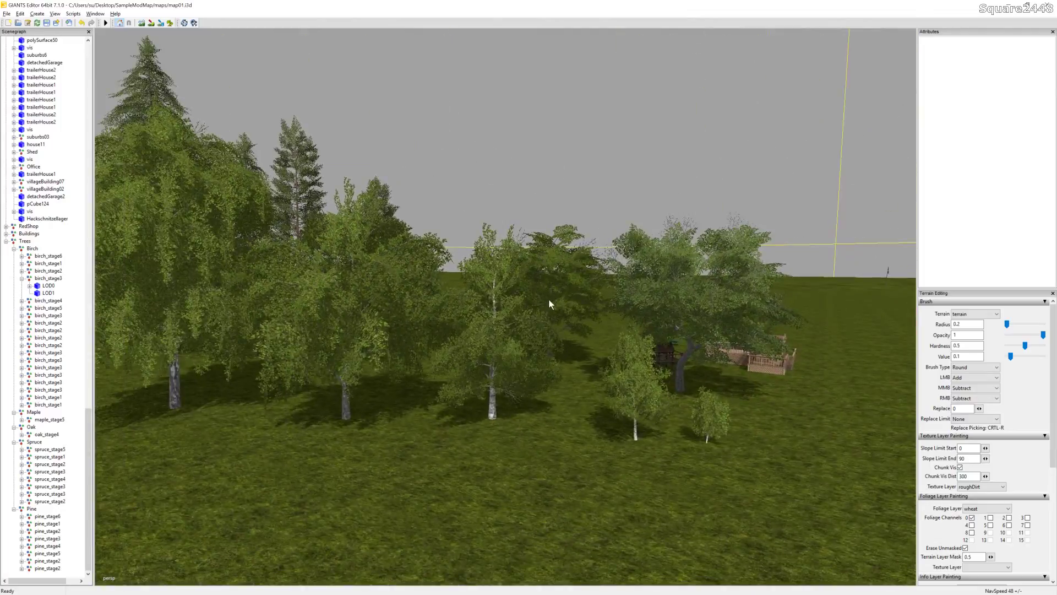
scroll(549, 298, "up", 10)
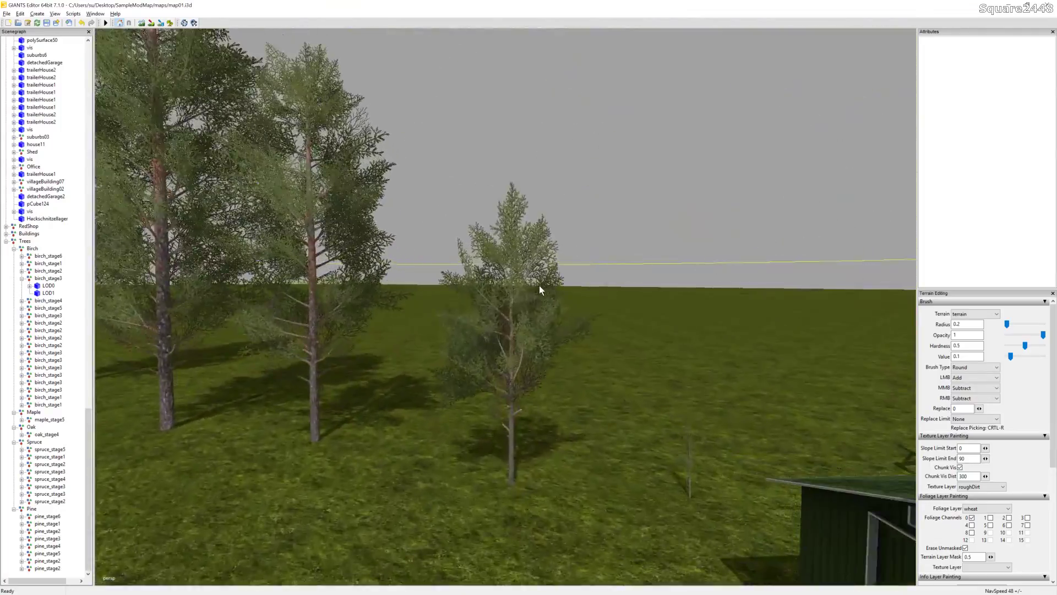
left_click_drag(539, 287, 408, 348, "alt")
left_click(408, 348)
key("ctrl+d")
left_click_drag(475, 400, 444, 380, "alt")
scroll(476, 314, "up", 10)
scroll(482, 361, "up", 5)
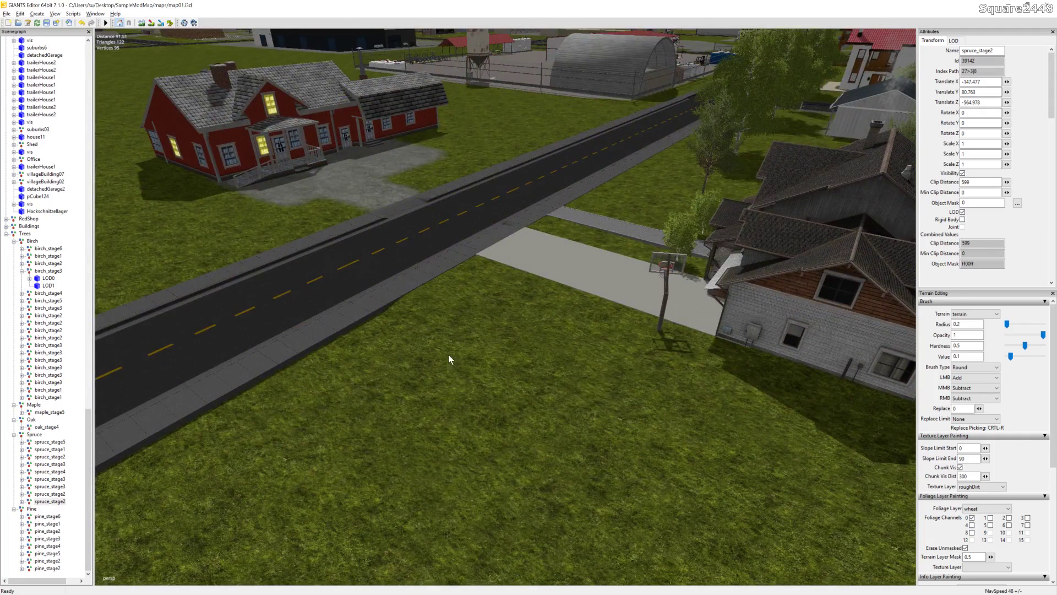
key("ctrl+shift+space")
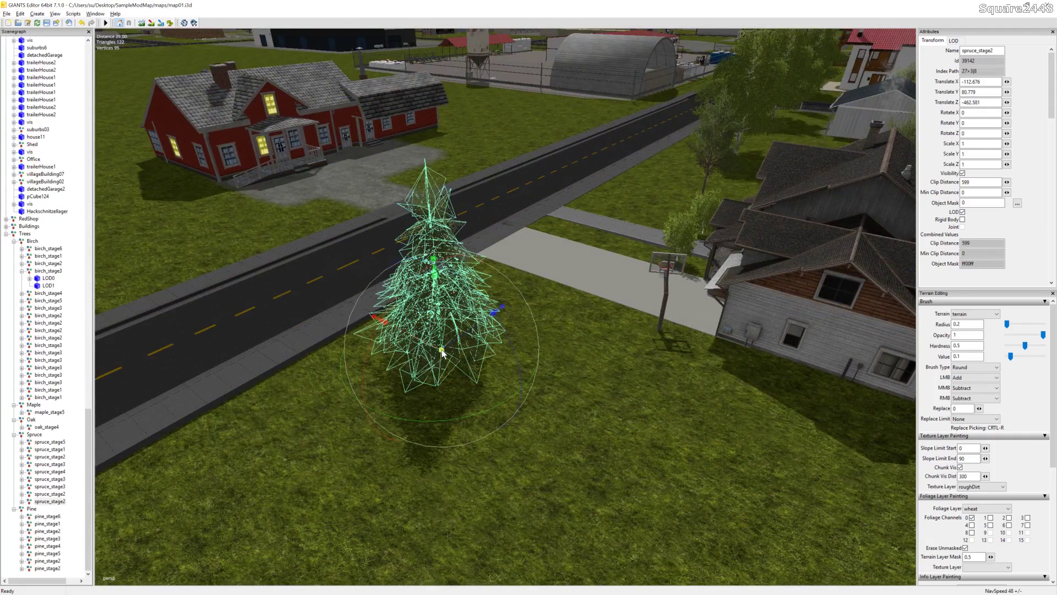
Step: Duplicate the spruce_stage2 tree and place the copy on the open lawn beside the green-roofed shed
key("ctrl+d")
left_click_drag(429, 343, 627, 410)
key("f")
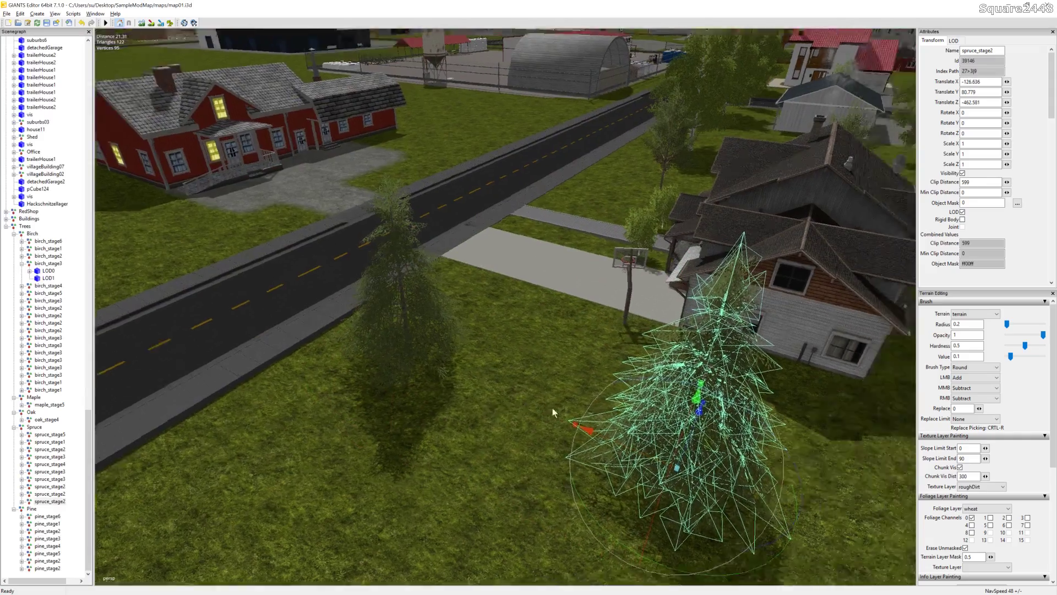
left_click_drag(475, 402, 537, 394, "alt")
scroll(538, 393, "down", 3)
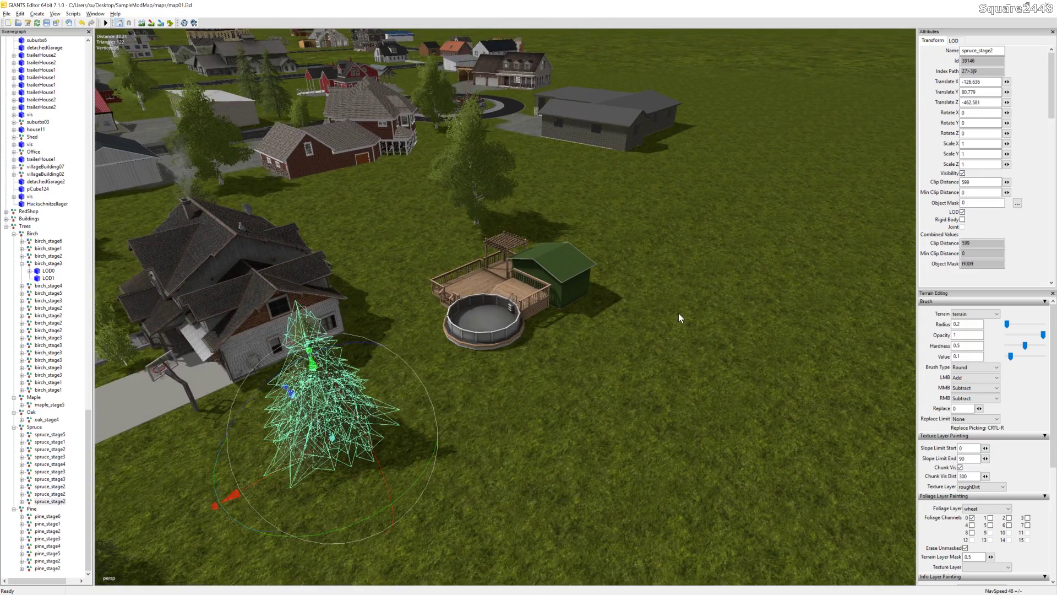
key("ctrl+b")
Step: Place further copies of the spruce_stage2 tree on the lawn near the pool and between the white-sided house and the brick house
key("ctrl+d")
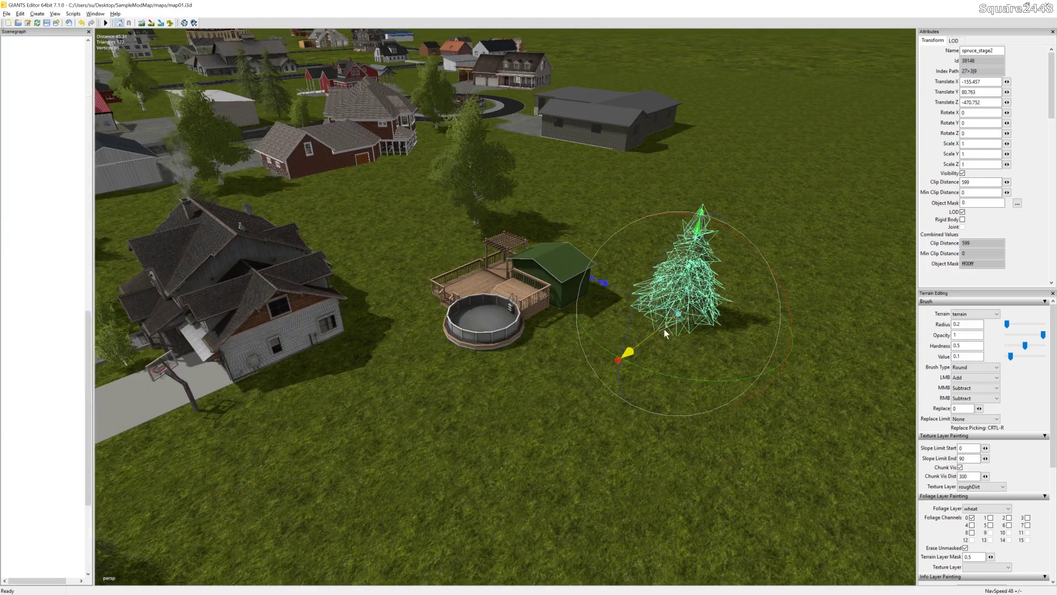
left_click_drag(662, 330, 471, 385)
key("ctrl+b")
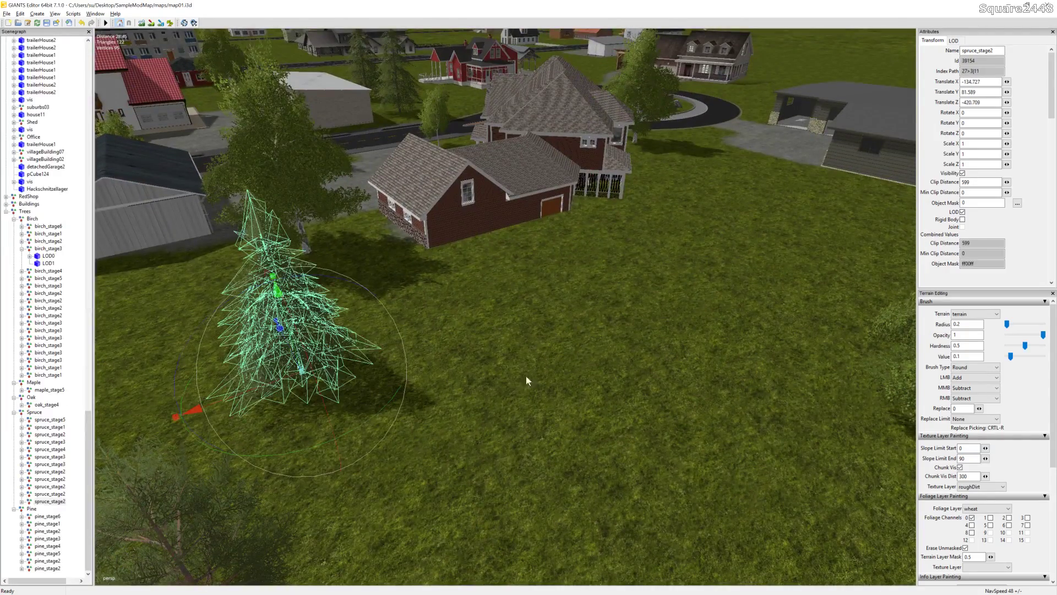
Step: Place two more copies of the spruce_stage2 tree on the open lawn behind the brick house and clear the selection
key("ctrl+d")
key("ctrl+d")
left_click_drag(735, 222, 461, 299, "alt")
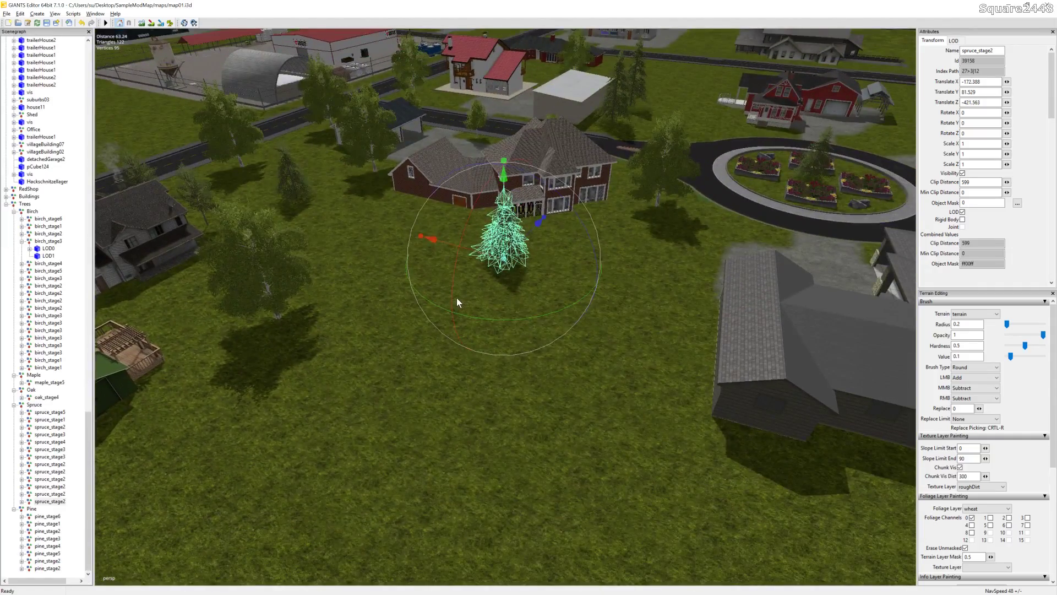
key("ctrl+d")
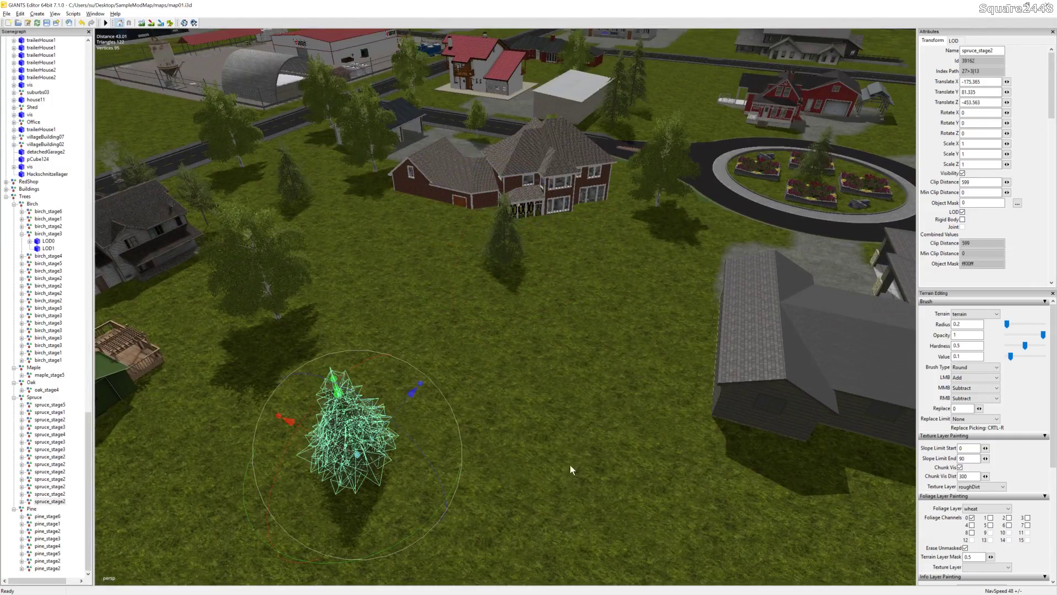
key("Escape")
left_click_drag(519, 436, 615, 325, "alt")
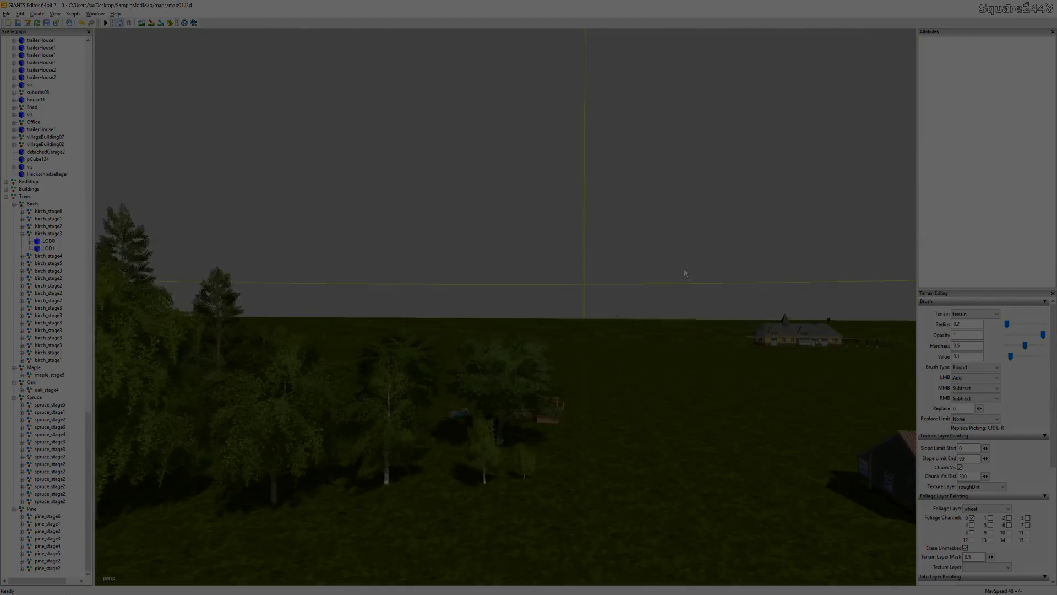